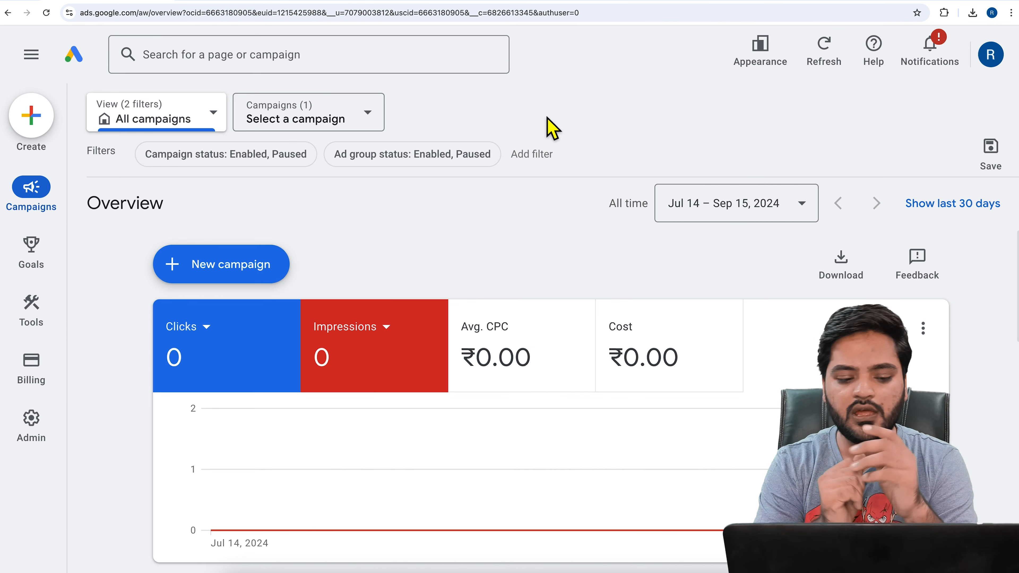
# - Start a new campaign without a goal's guidance and choose Display as the campaign type
pyautogui.click(239, 276)
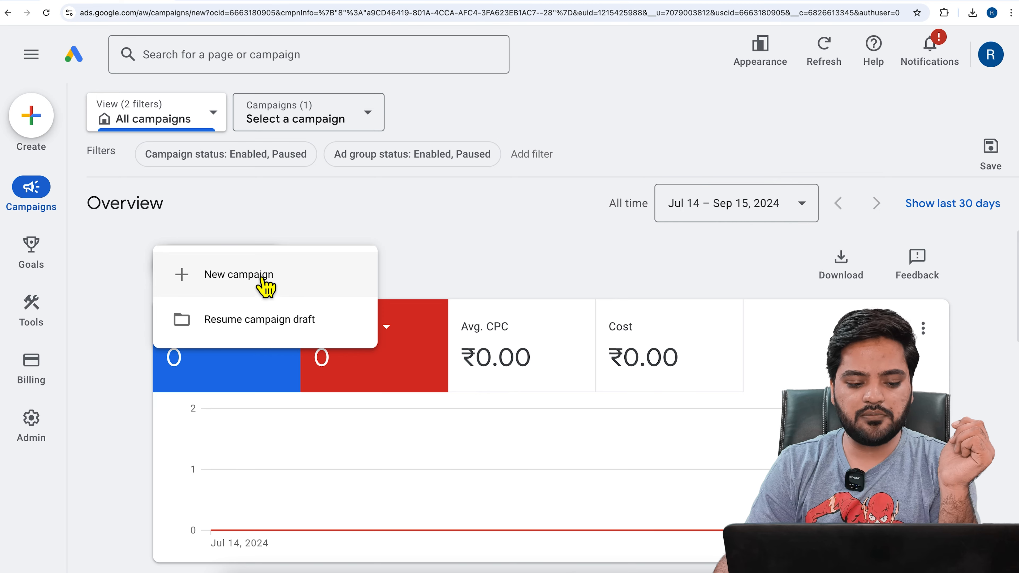
pyautogui.click(265, 277)
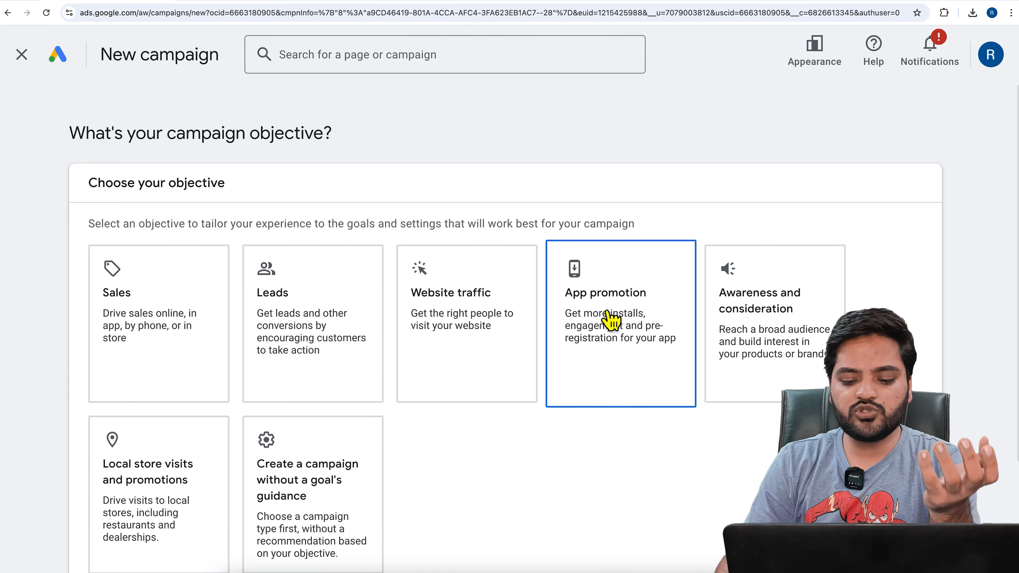
pyautogui.scroll(-3, 597, 325)
pyautogui.click(327, 379)
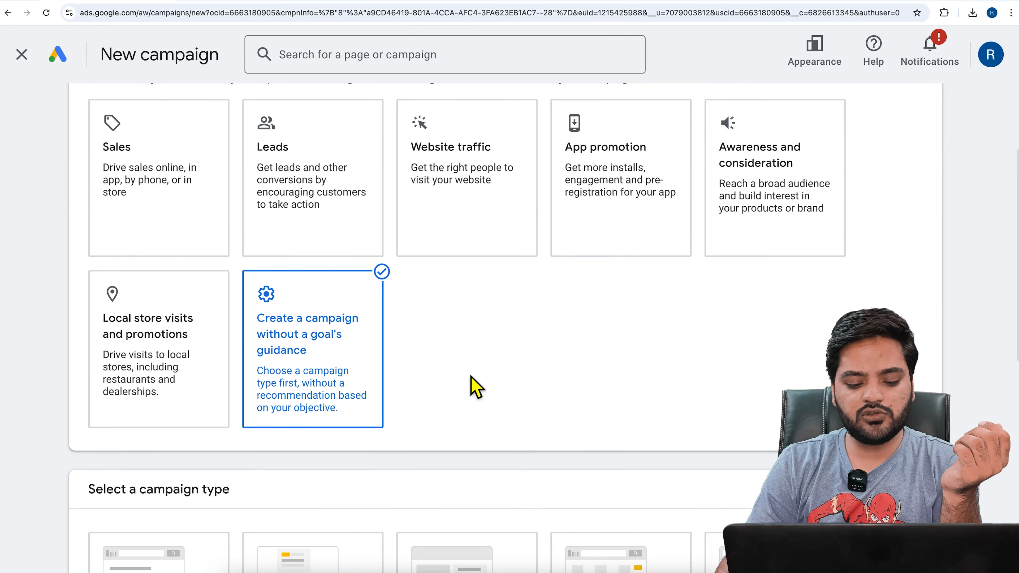
pyautogui.scroll(-5, 478, 387)
pyautogui.click(495, 377)
pyautogui.scroll(-10, 473, 381)
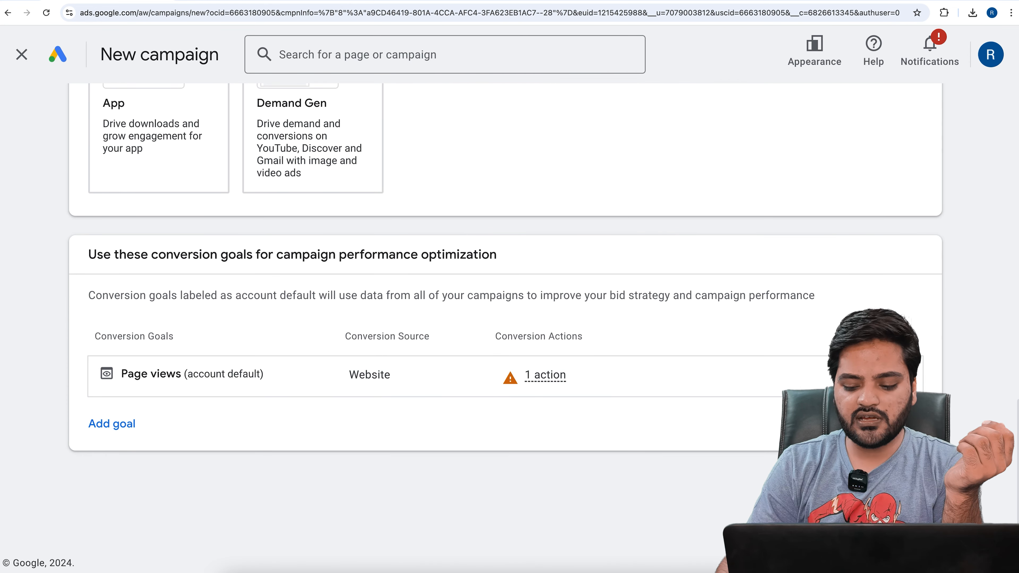
# - Set the web page people go to after clicking the ad to wpexpert.in
pyautogui.scroll(-3, 642, 449)
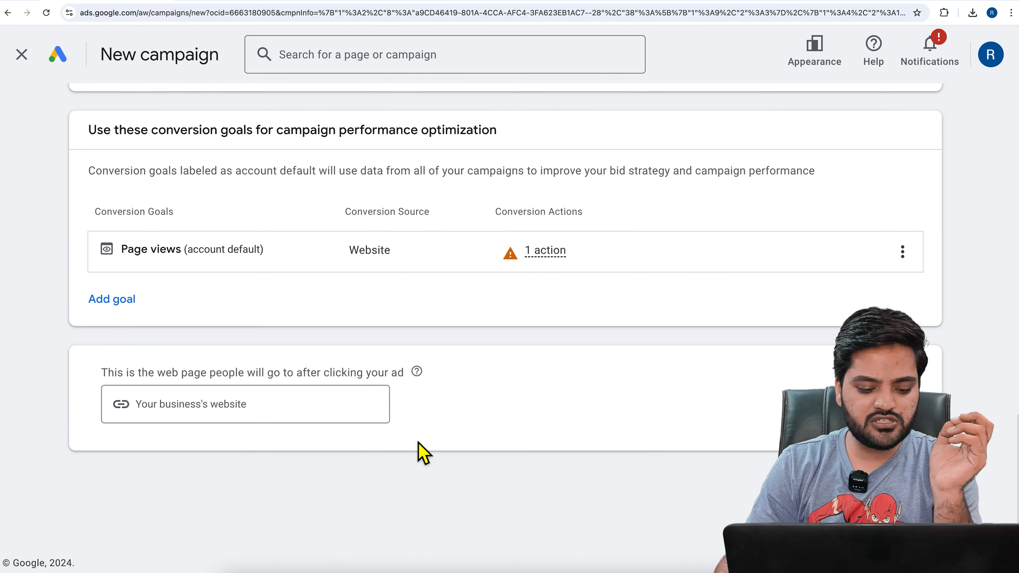
pyautogui.click(276, 417)
pyautogui.write('wpe')
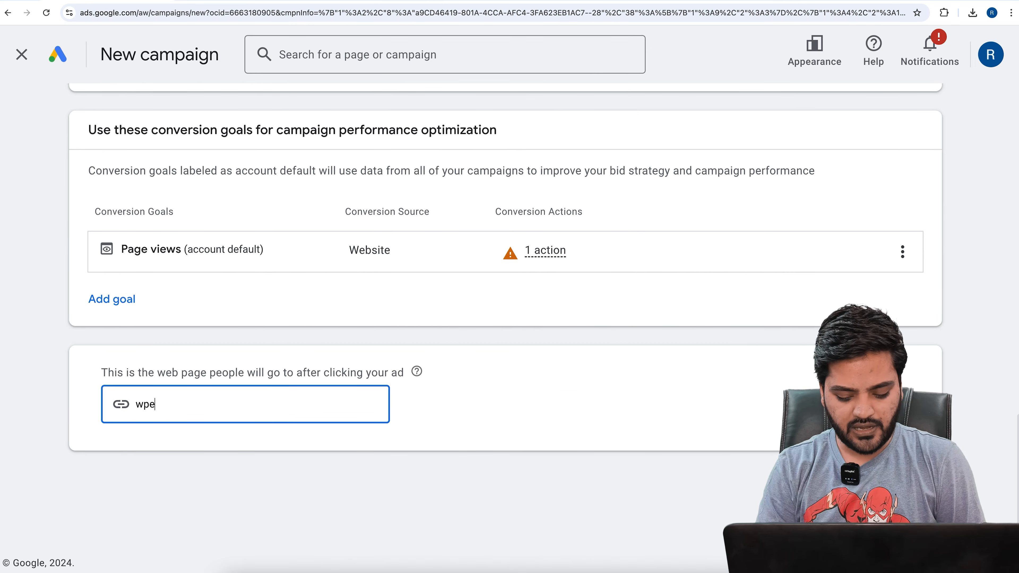
pyautogui.write('xpert.in')
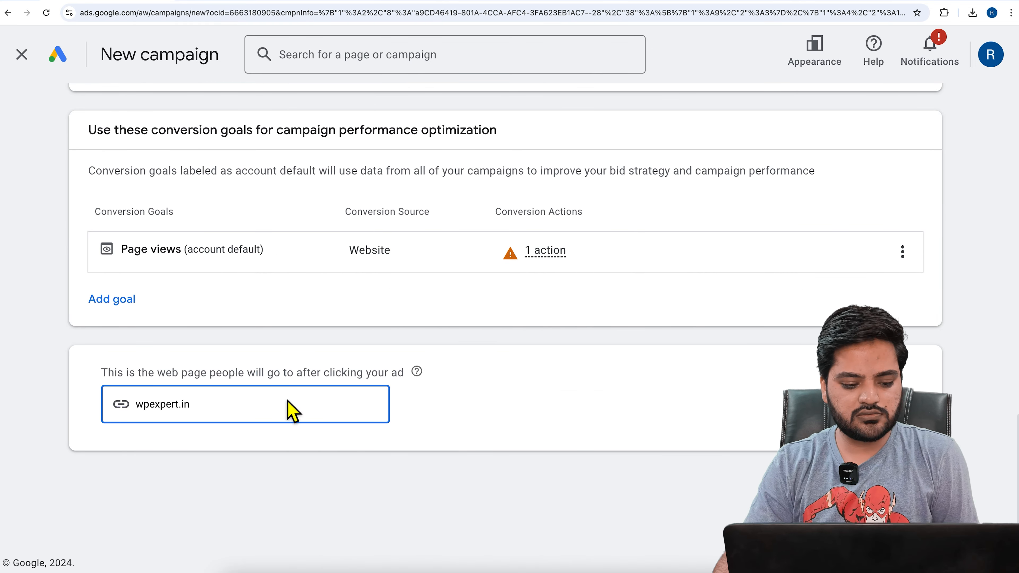
pyautogui.click(648, 423)
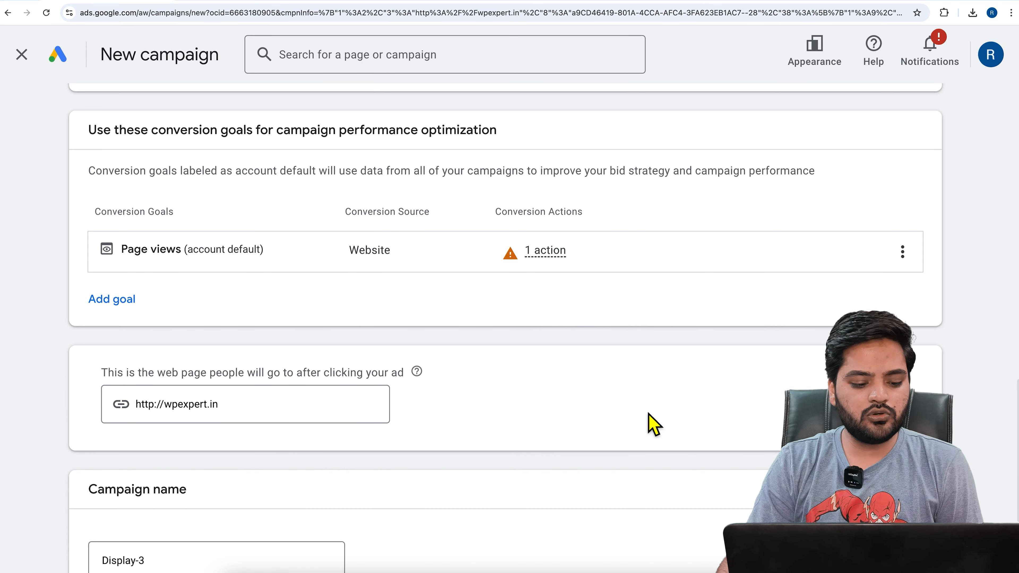
# - Name the campaign StandardDisplayCampaign and continue with a new campaign instead of the saved draft
pyautogui.scroll(-3, 508, 419)
pyautogui.moveTo(133, 389); pyautogui.dragTo(76, 398)
pyautogui.write('Standard')
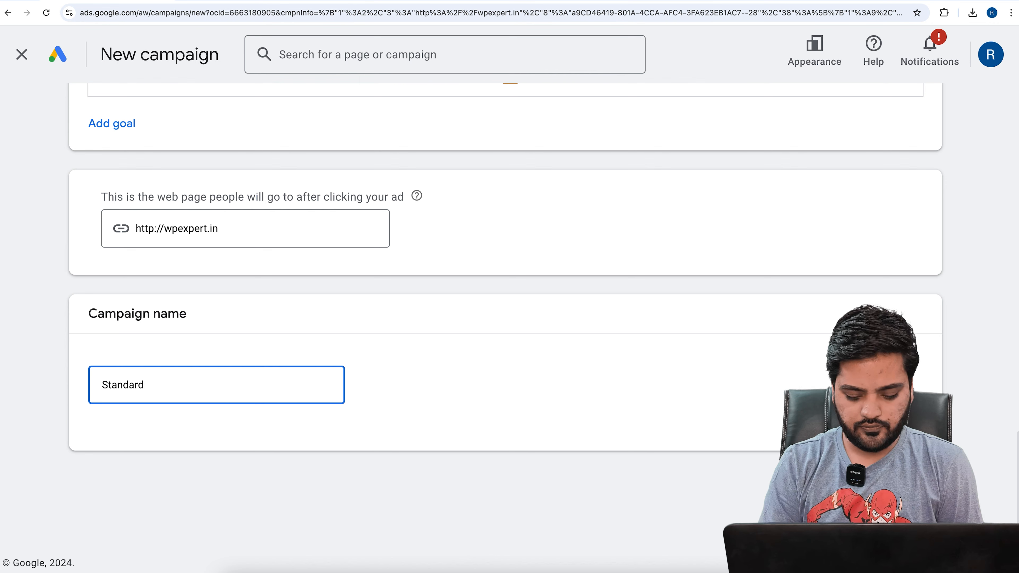
pyautogui.write('DisplayCampaign')
pyautogui.click(904, 484)
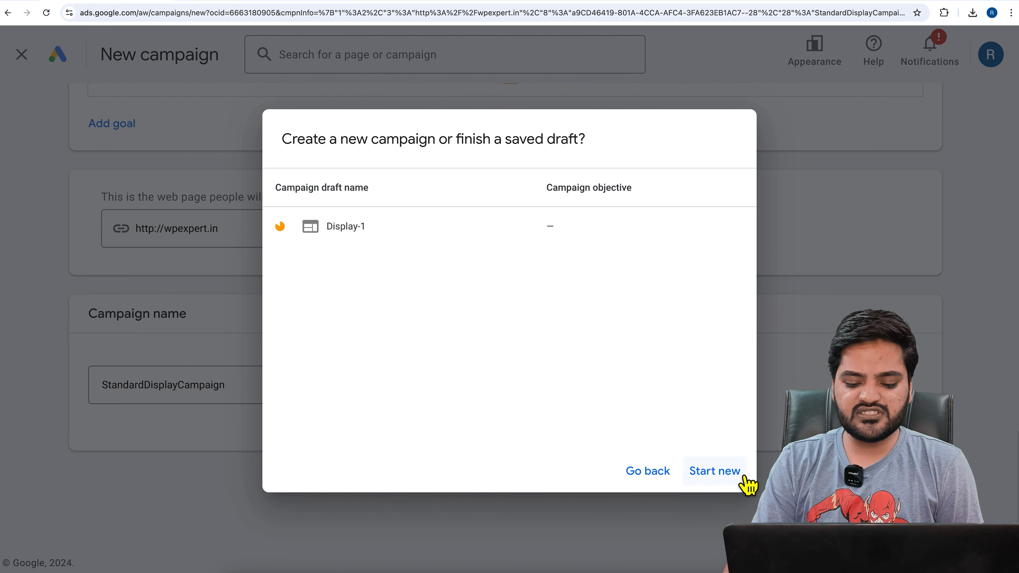
pyautogui.click(720, 482)
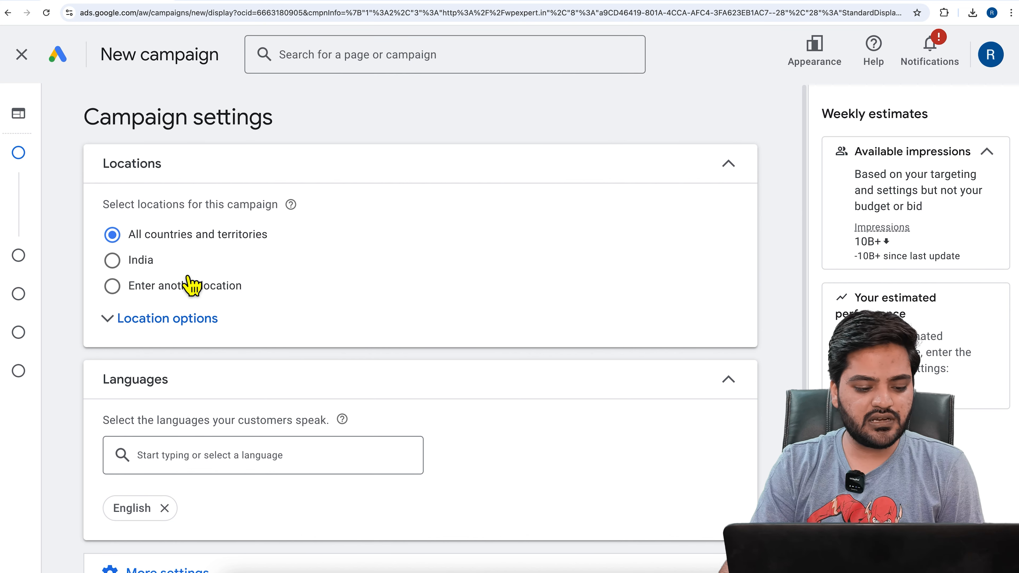
# - Target only India as the campaign location and remove English from the languages so all languages are targeted
pyautogui.click(164, 266)
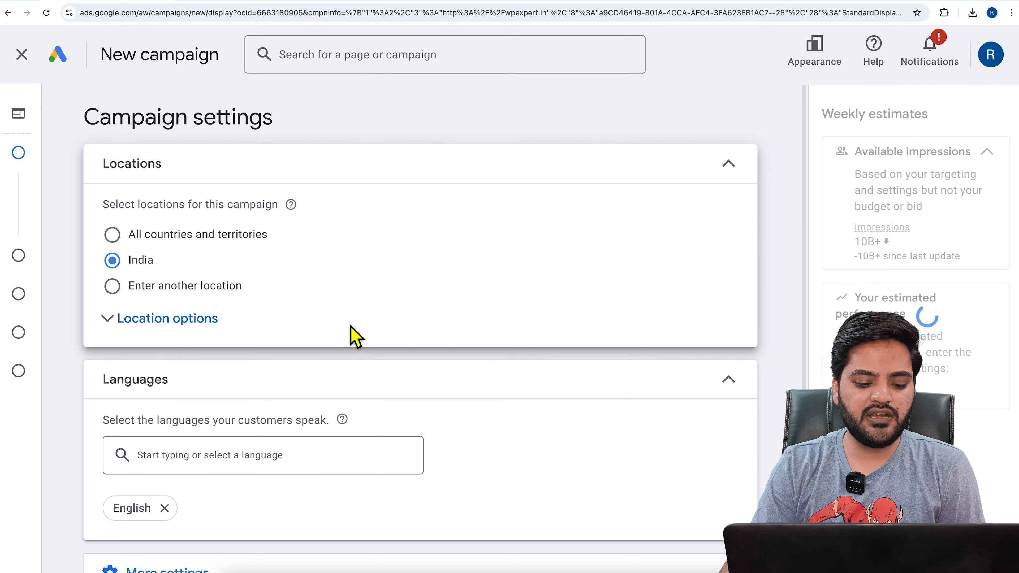
pyautogui.scroll(-2, 355, 329)
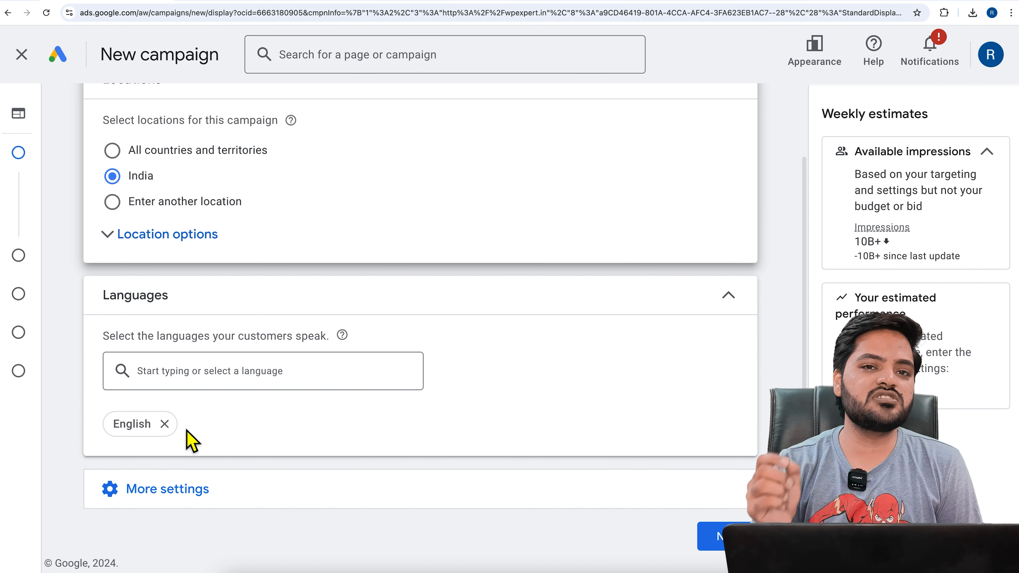
pyautogui.click(164, 424)
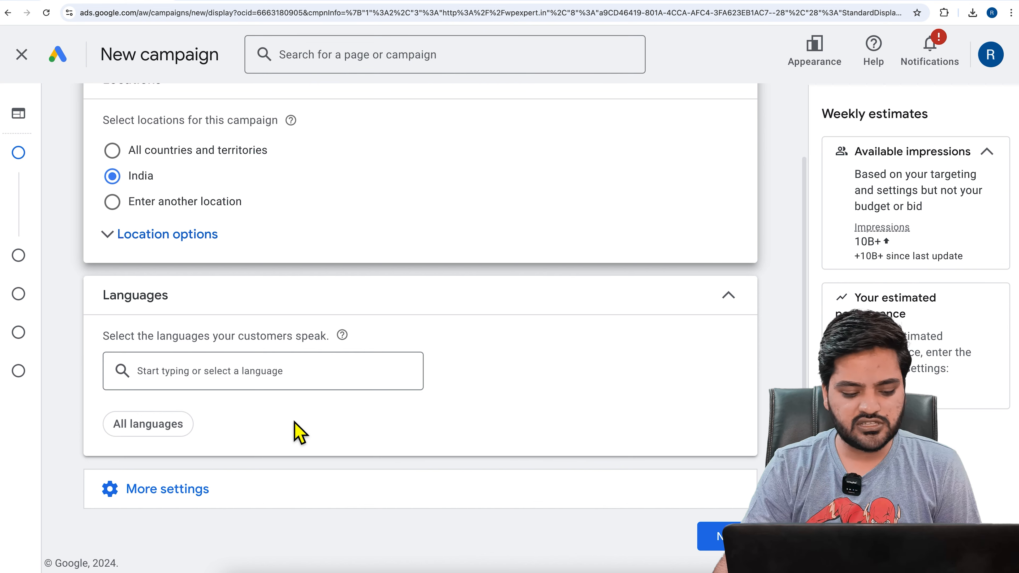
# - Try the ad rotation option "Do not optimize: Rotate ads indefinitely" and return to "Optimize: Prefer best performing ads"
pyautogui.click(168, 490)
pyautogui.scroll(-3, 313, 447)
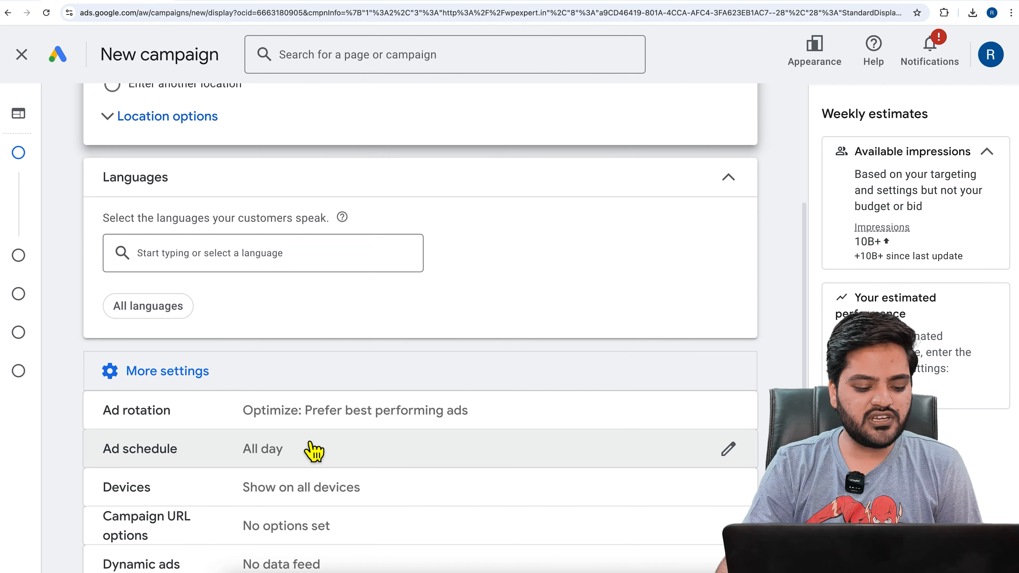
pyautogui.scroll(-2, 314, 451)
pyautogui.scroll(-2, 289, 432)
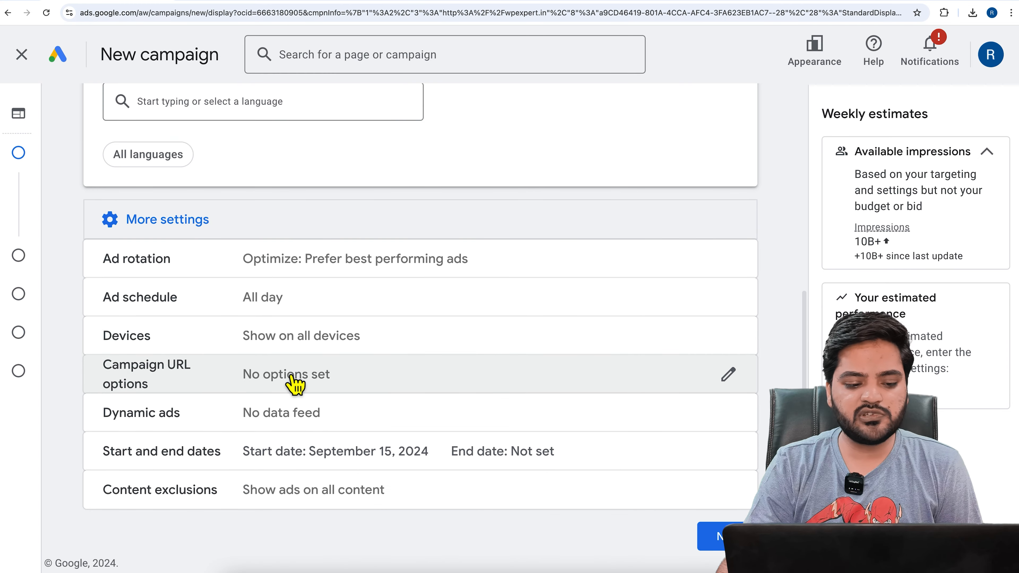
pyautogui.click(209, 263)
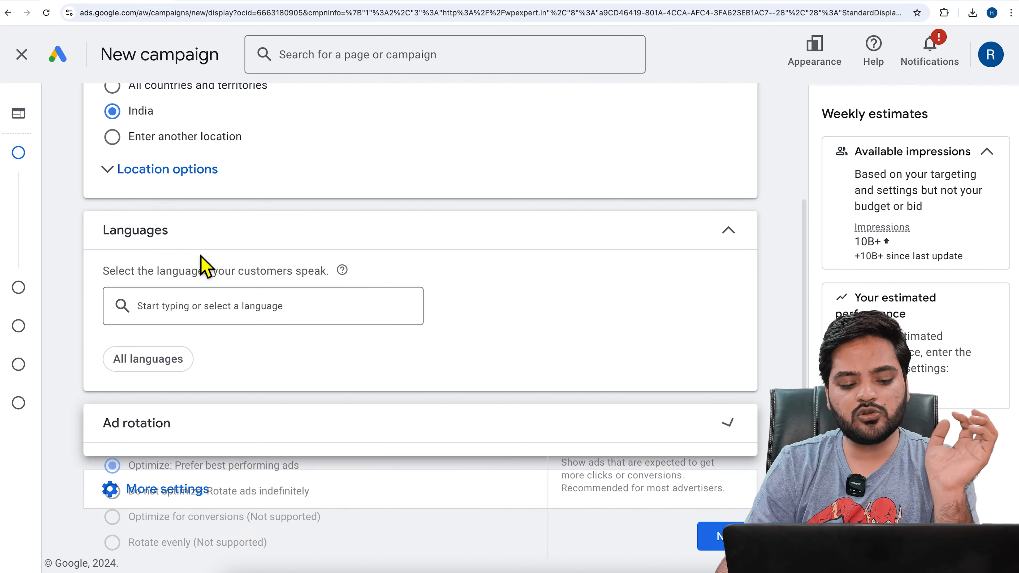
pyautogui.scroll(-3, 251, 344)
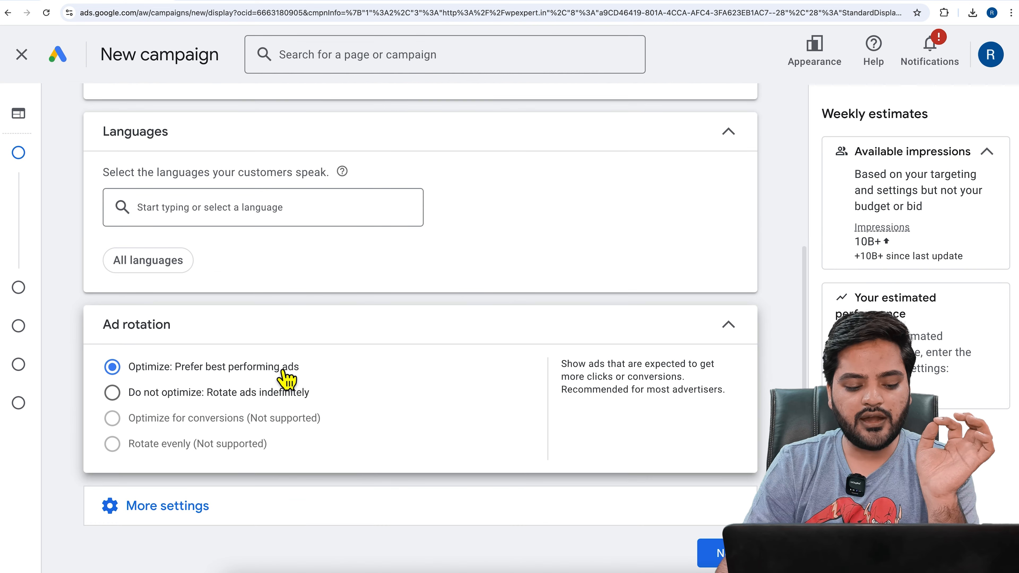
pyautogui.click(182, 392)
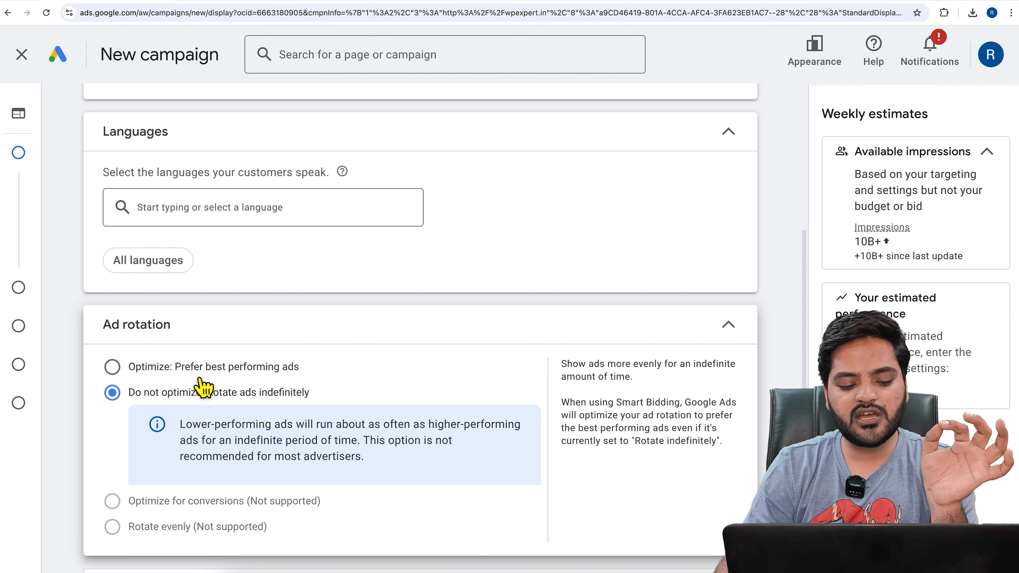
pyautogui.click(201, 367)
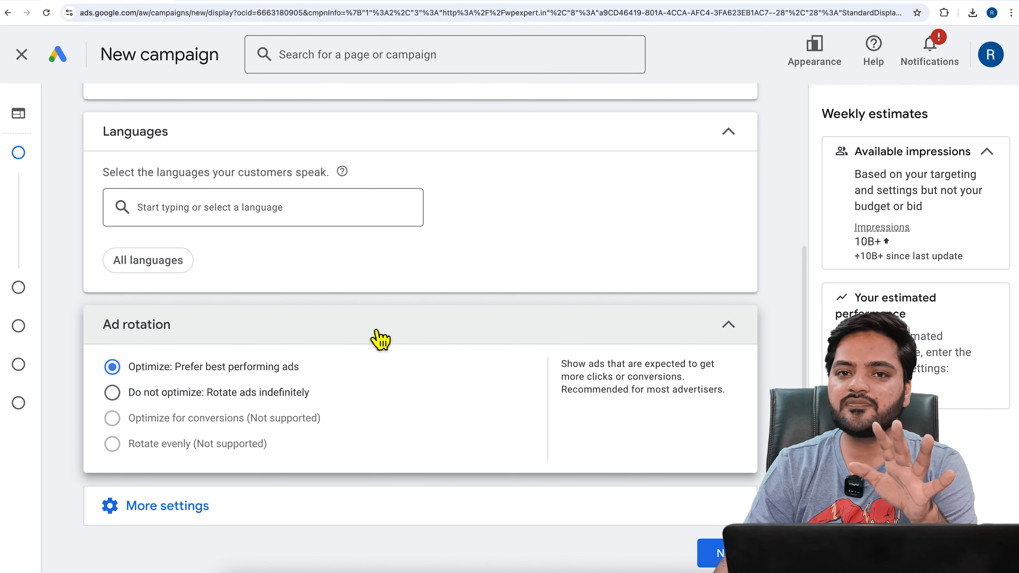
pyautogui.click(379, 339)
# - Try specific device targeting, examine its device, operating system, model and network choices, and return to showing ads on all devices
pyautogui.click(211, 499)
pyautogui.scroll(-5, 357, 417)
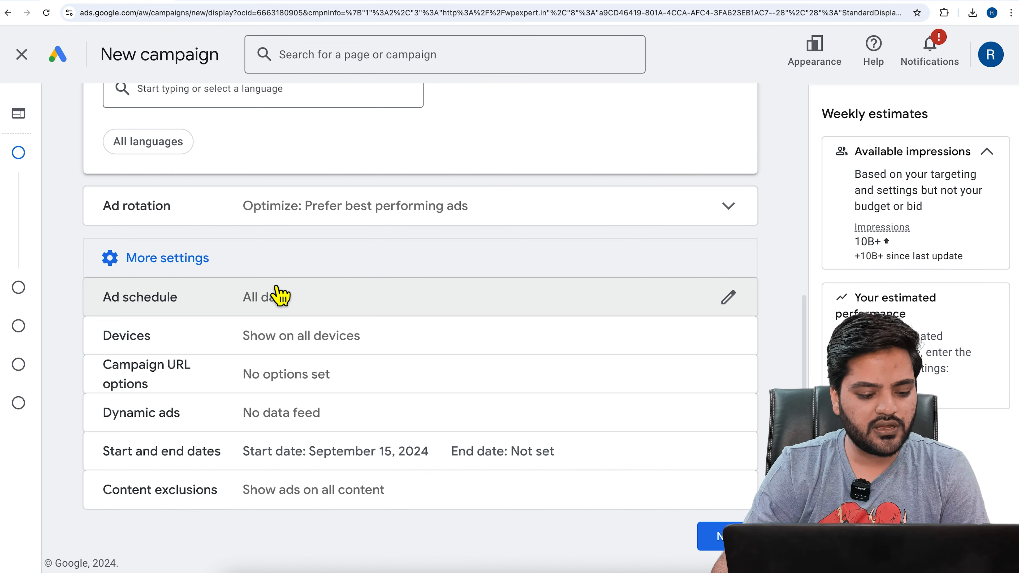
pyautogui.click(222, 352)
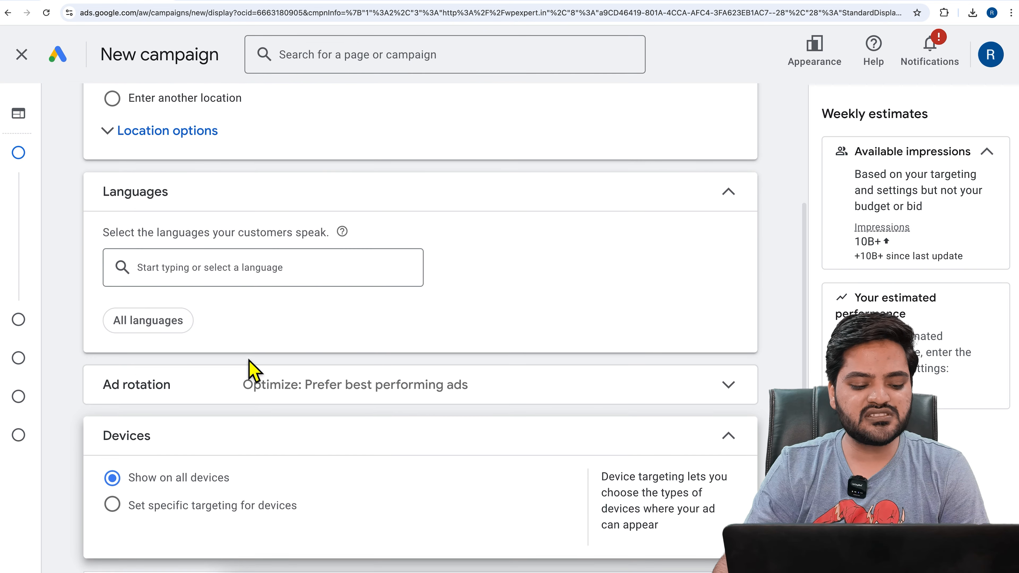
pyautogui.scroll(-2, 258, 367)
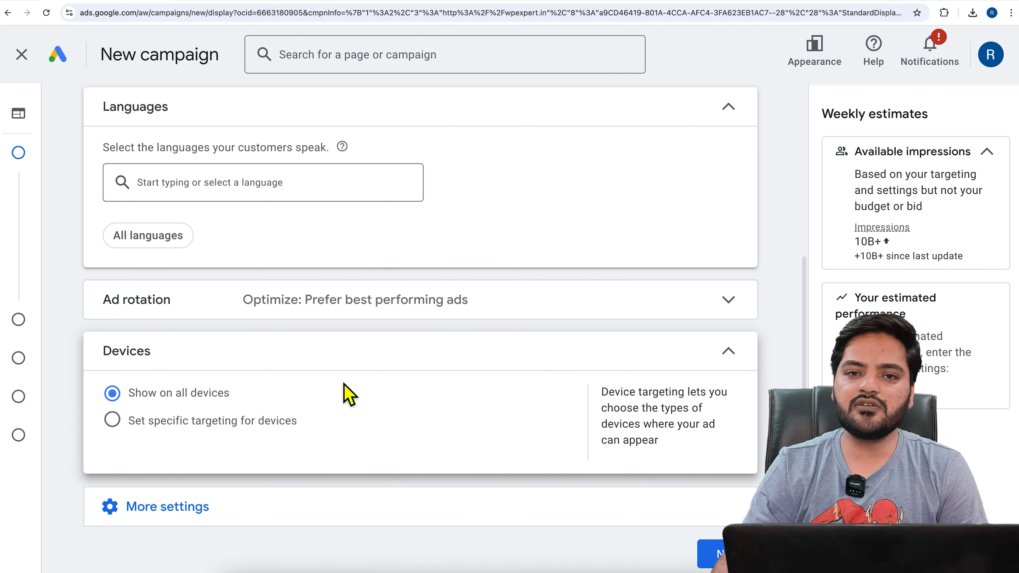
pyautogui.click(201, 425)
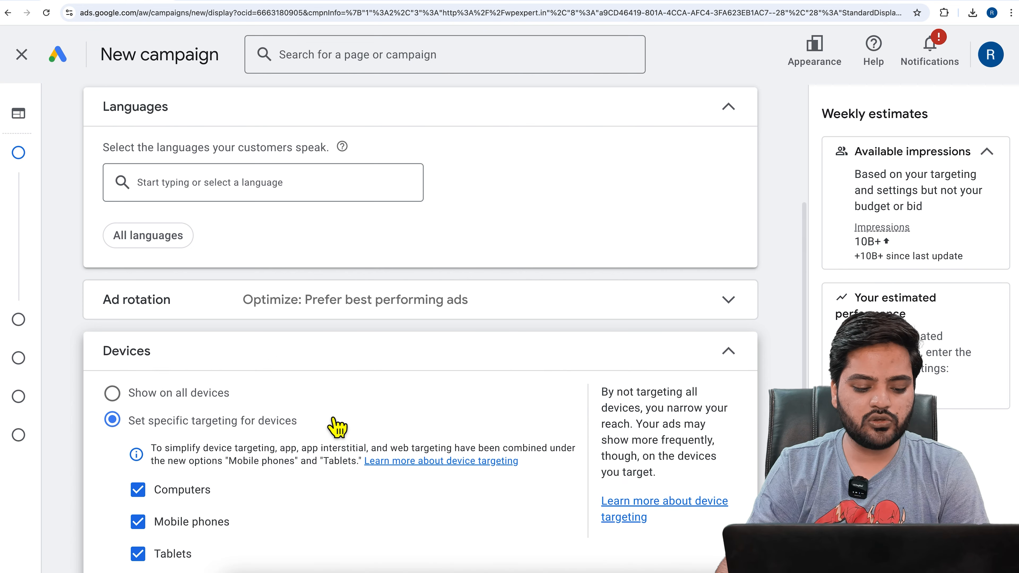
pyautogui.scroll(-3, 334, 428)
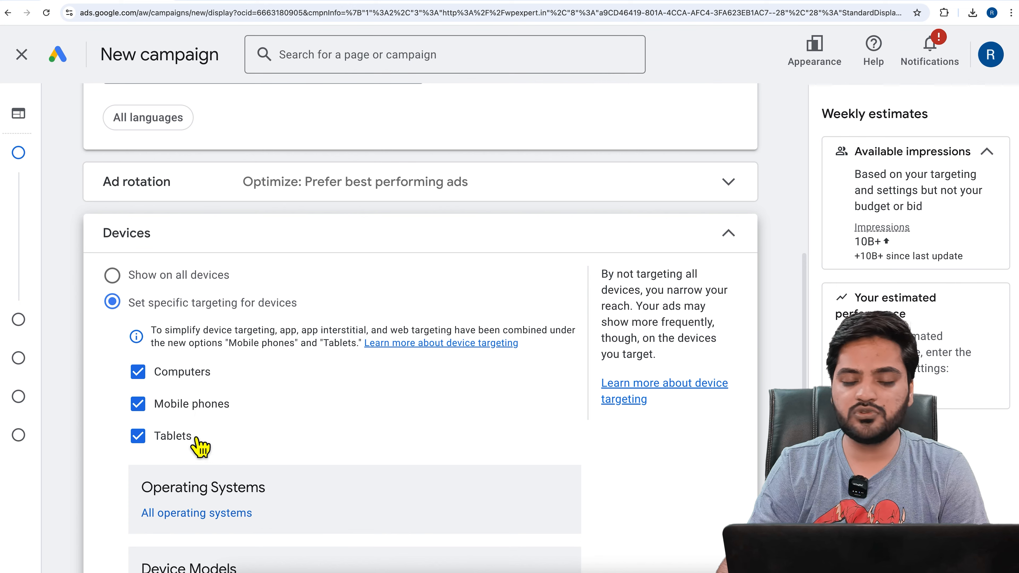
pyautogui.scroll(-3, 281, 441)
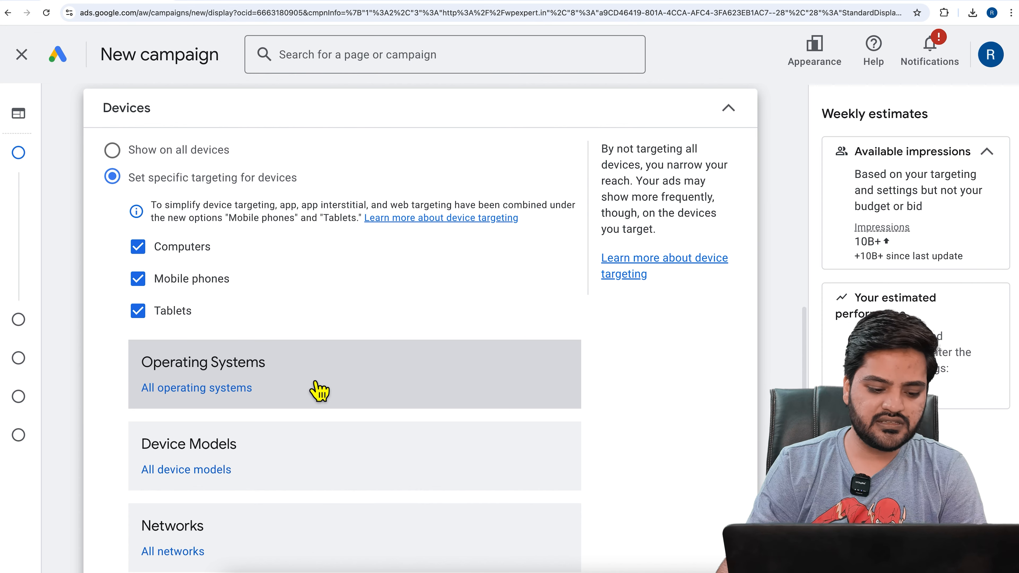
pyautogui.scroll(-2, 317, 390)
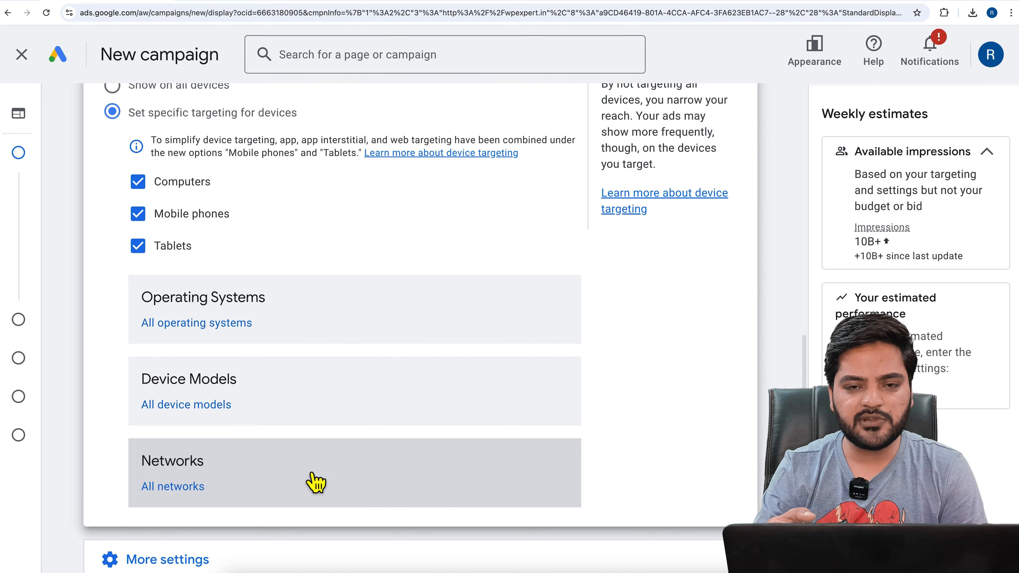
pyautogui.scroll(6, 295, 425)
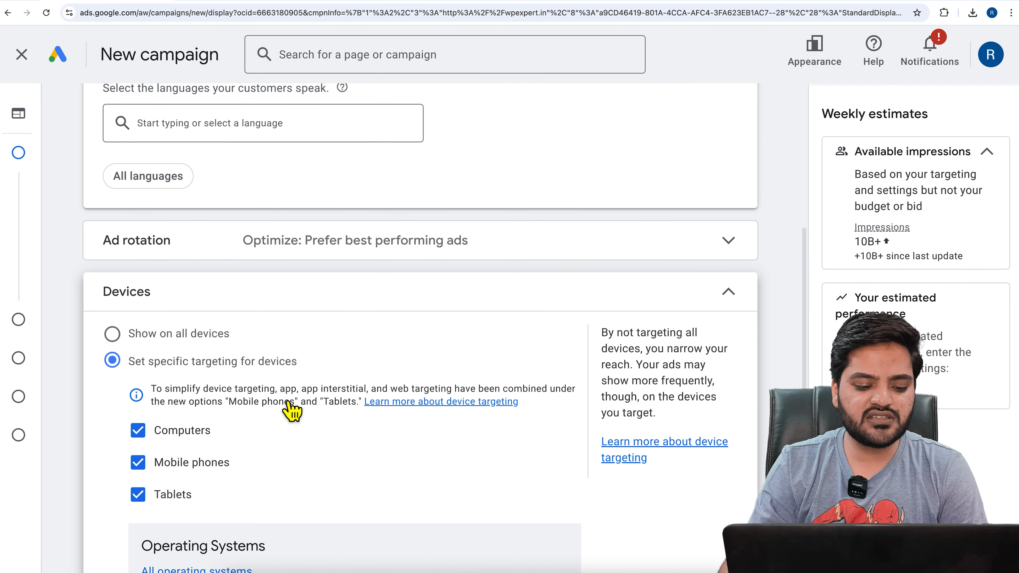
pyautogui.click(190, 342)
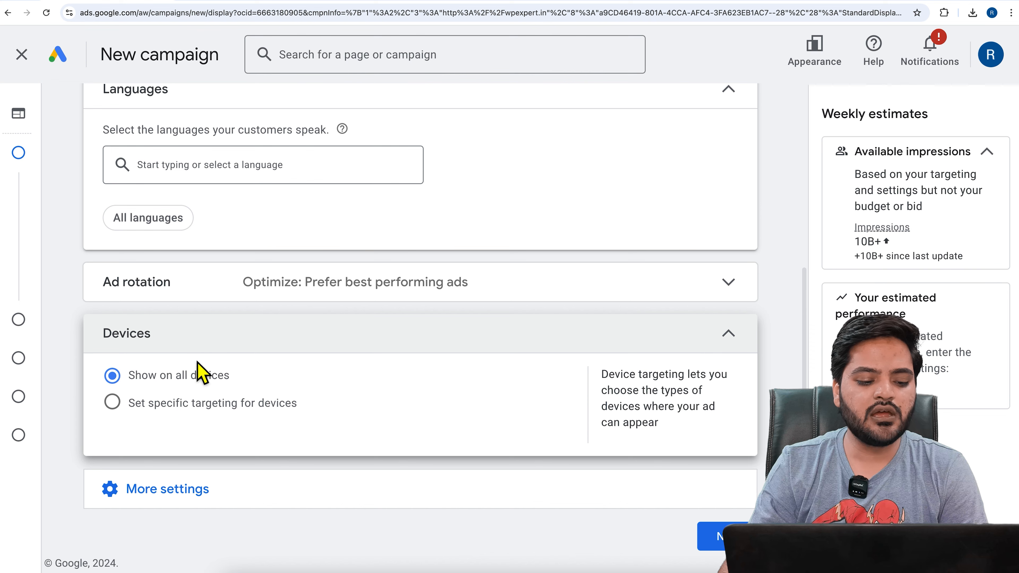
pyautogui.click(306, 341)
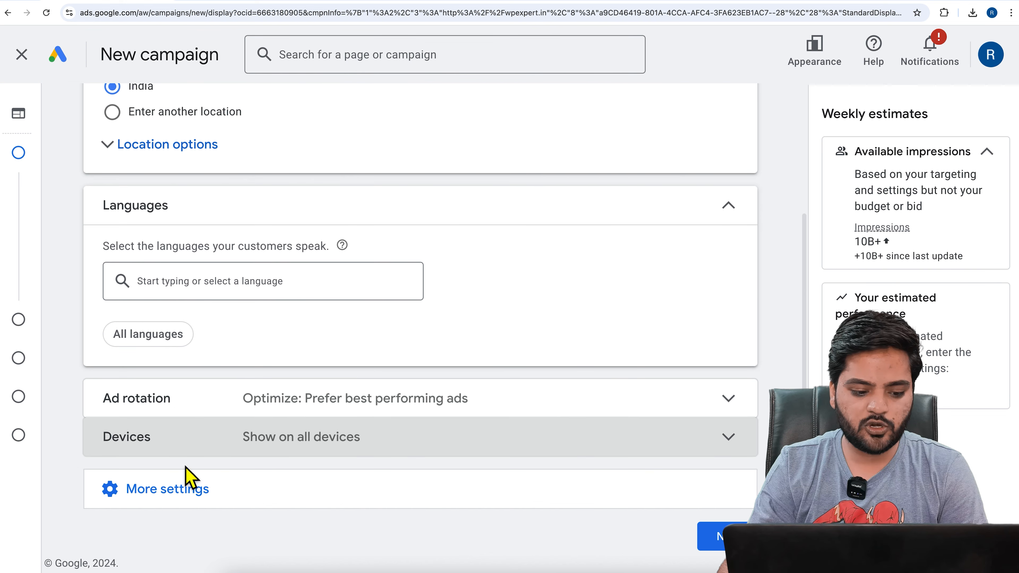
# - Examine the campaign URL options, including the tracking template, final URL suffix and custom parameters, without entering anything
pyautogui.scroll(-5, 313, 392)
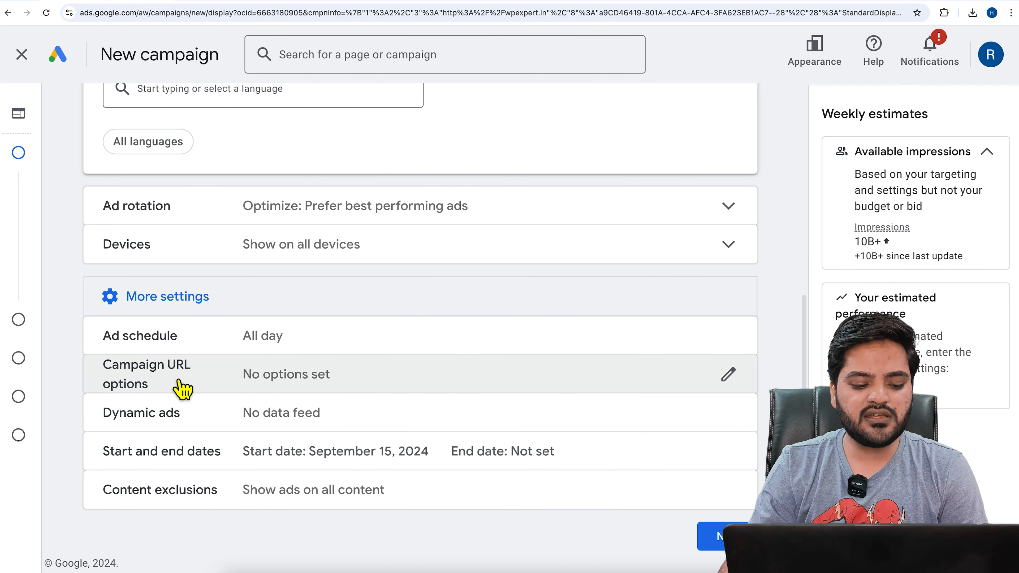
pyautogui.click(211, 386)
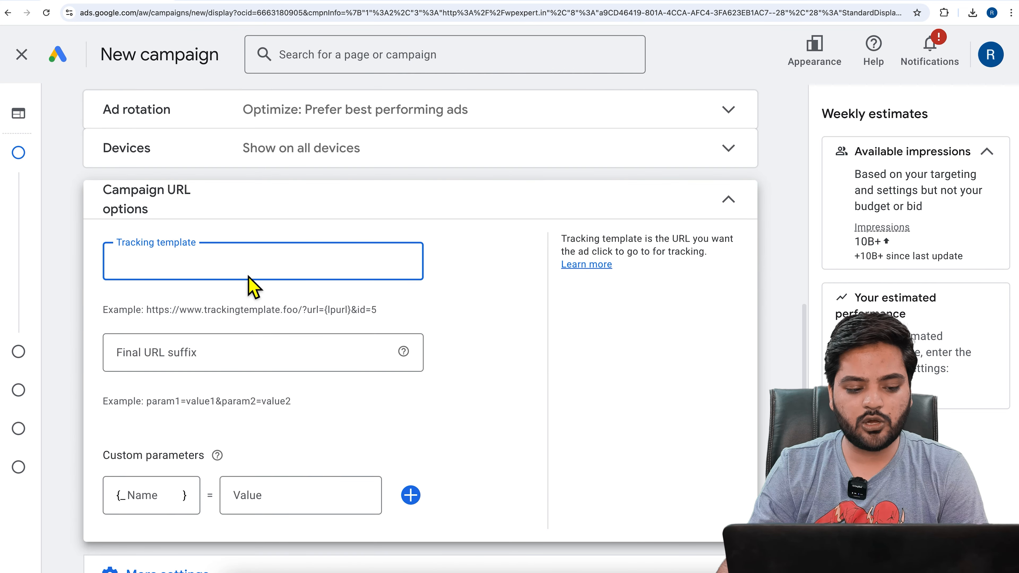
pyautogui.click(223, 203)
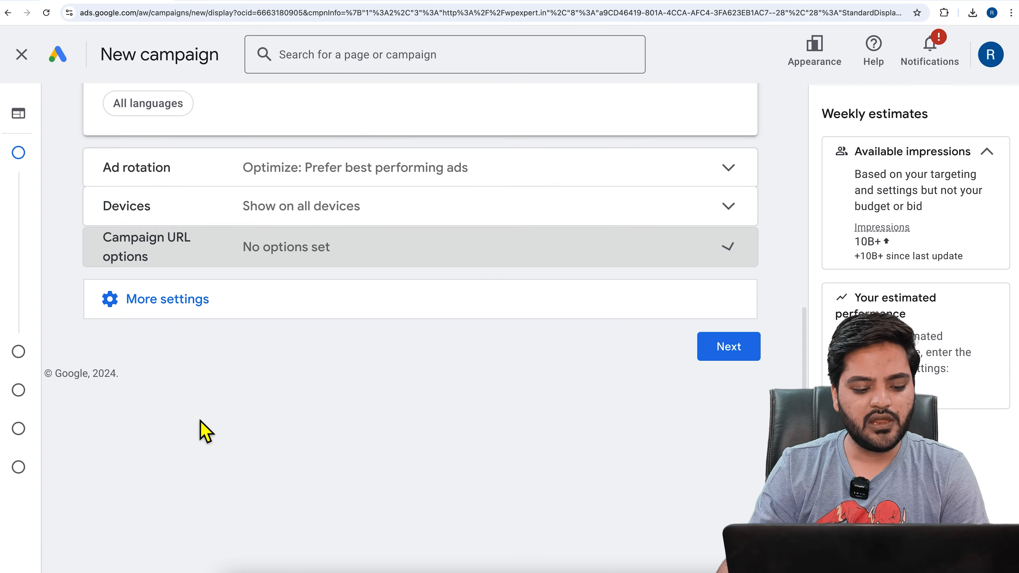
# - Examine the additional campaign settings and the content exclusion choices, without excluding any content
pyautogui.click(184, 313)
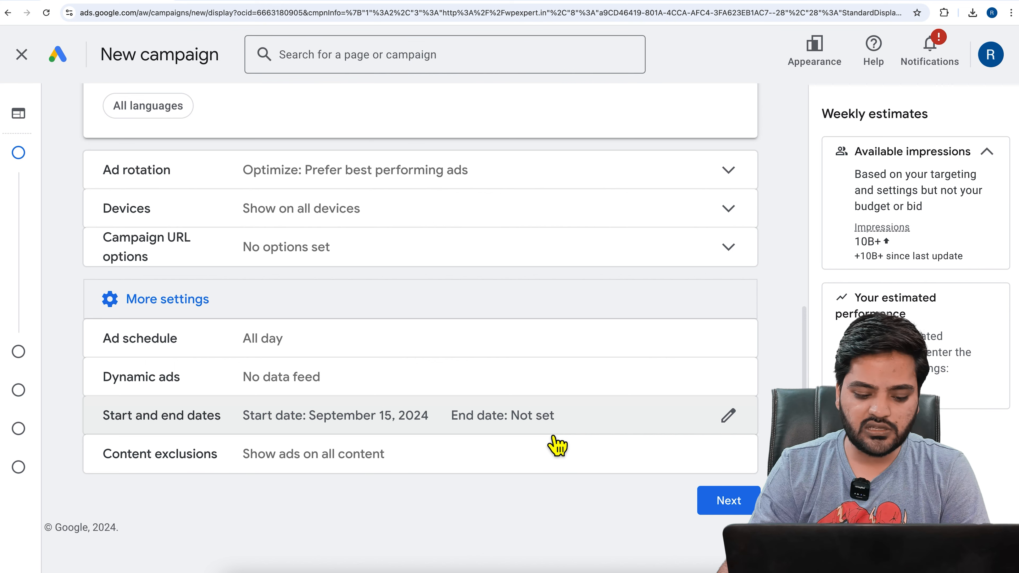
pyautogui.click(235, 461)
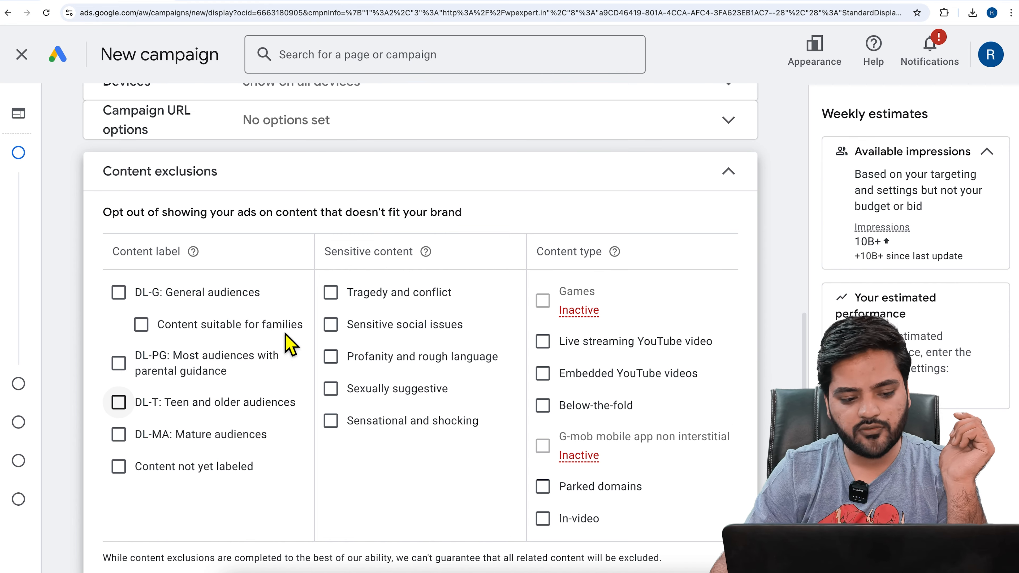
pyautogui.click(282, 189)
pyautogui.scroll(7, 417, 388)
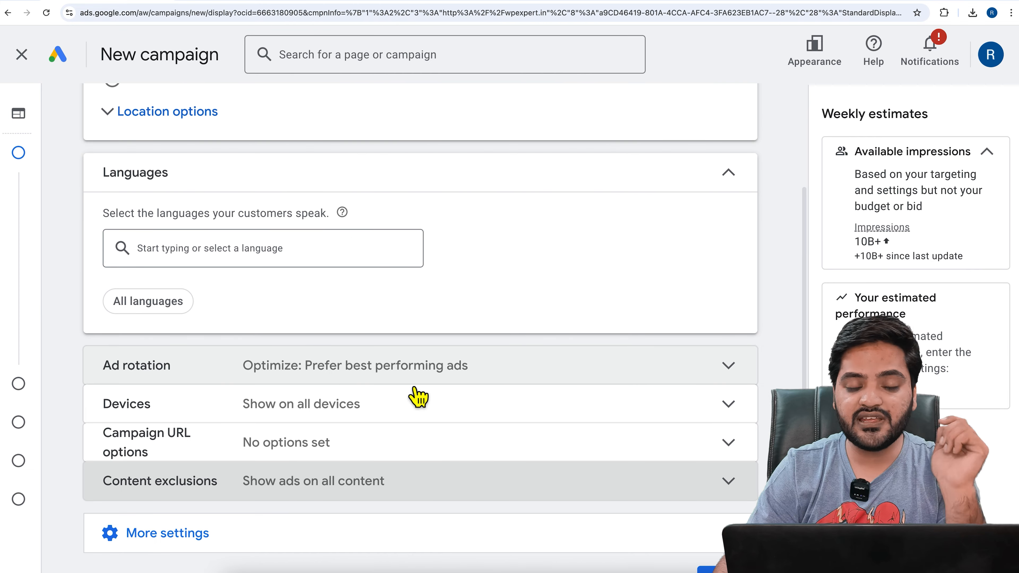
pyautogui.scroll(-7, 418, 386)
# - Continue to budget and bidding and set the campaign's average daily budget to ₹1,000
pyautogui.click(745, 313)
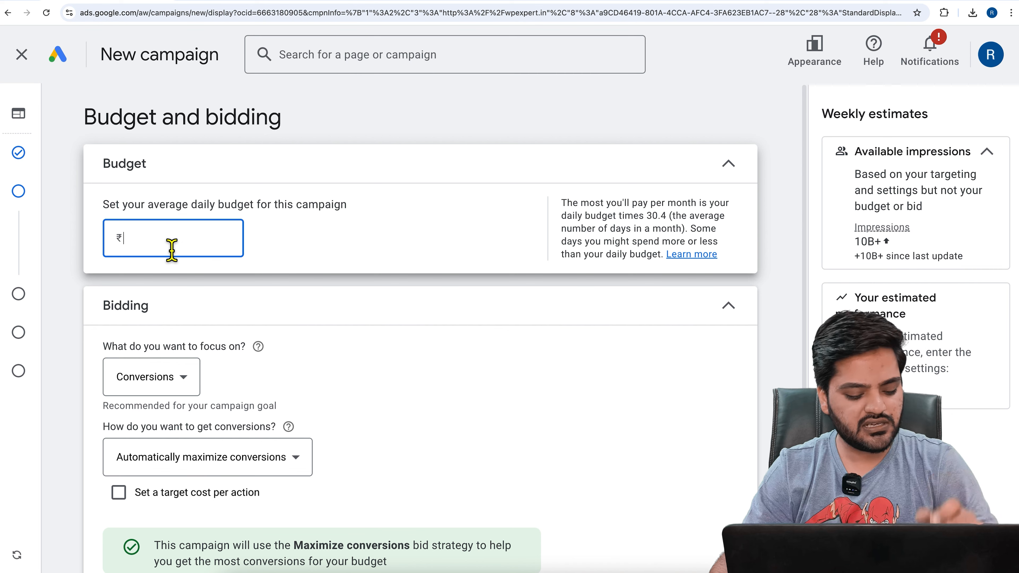
pyautogui.write('1,000')
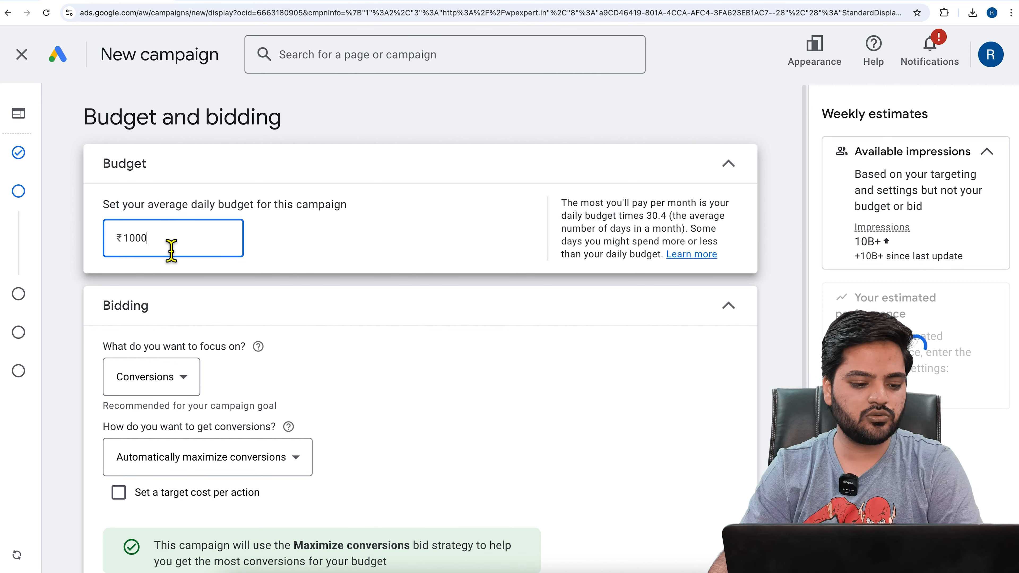
pyautogui.click(297, 258)
# - Review the bidding focus options and set the campaign to focus on Viewable impressions
pyautogui.scroll(-2, 295, 336)
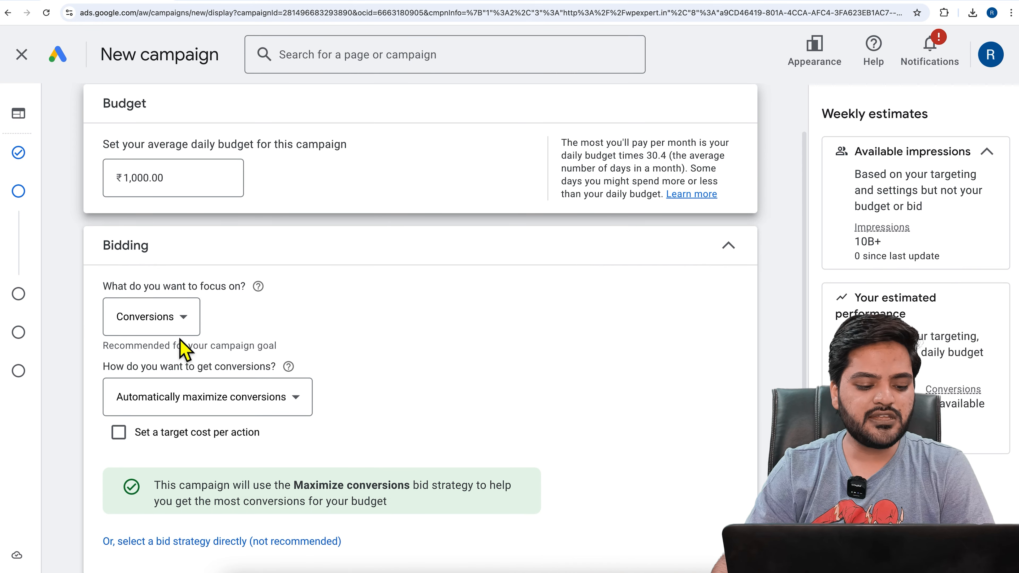
pyautogui.click(176, 327)
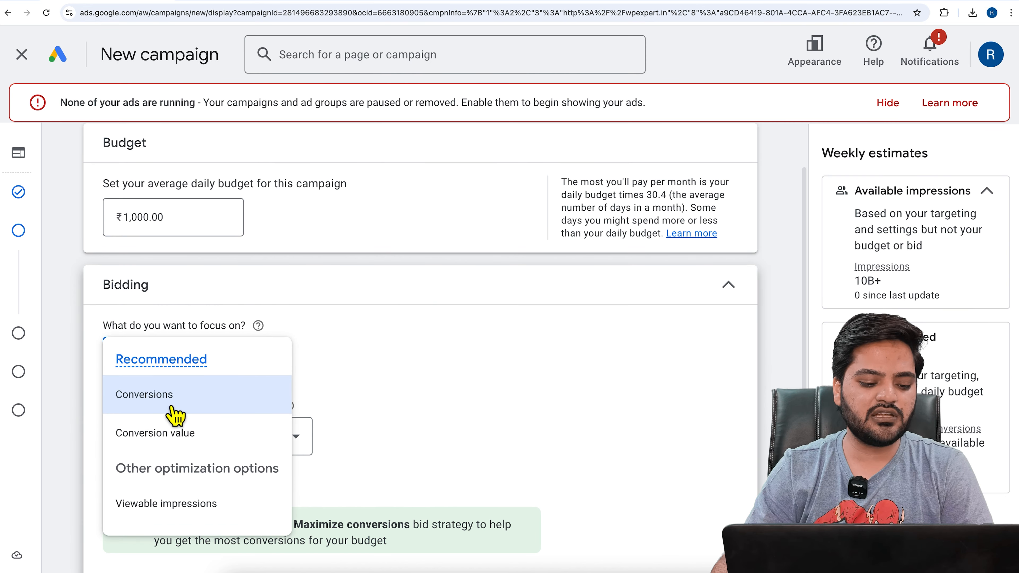
pyautogui.moveTo(196, 517)
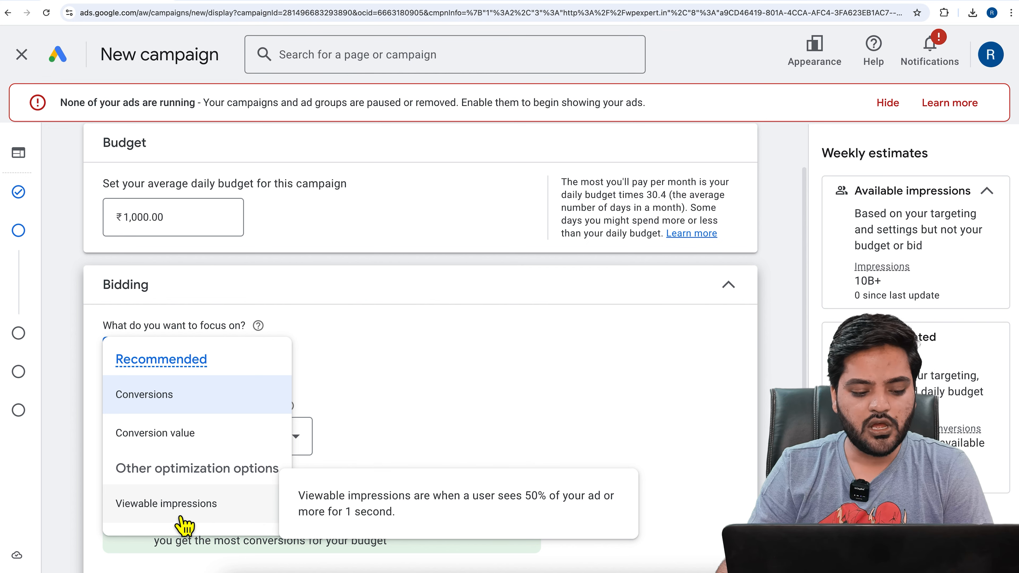
pyautogui.click(365, 439)
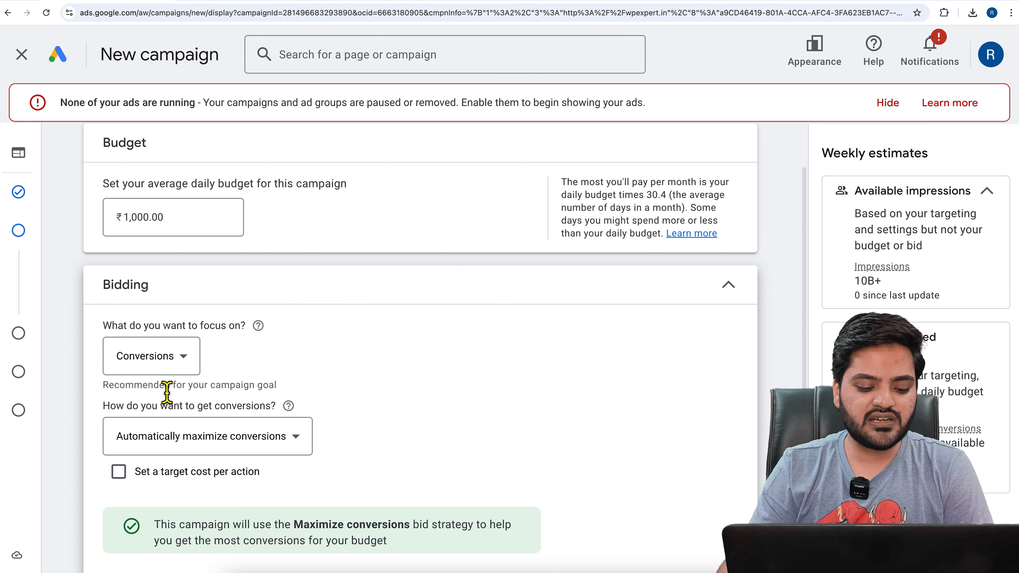
pyautogui.click(168, 361)
pyautogui.click(175, 507)
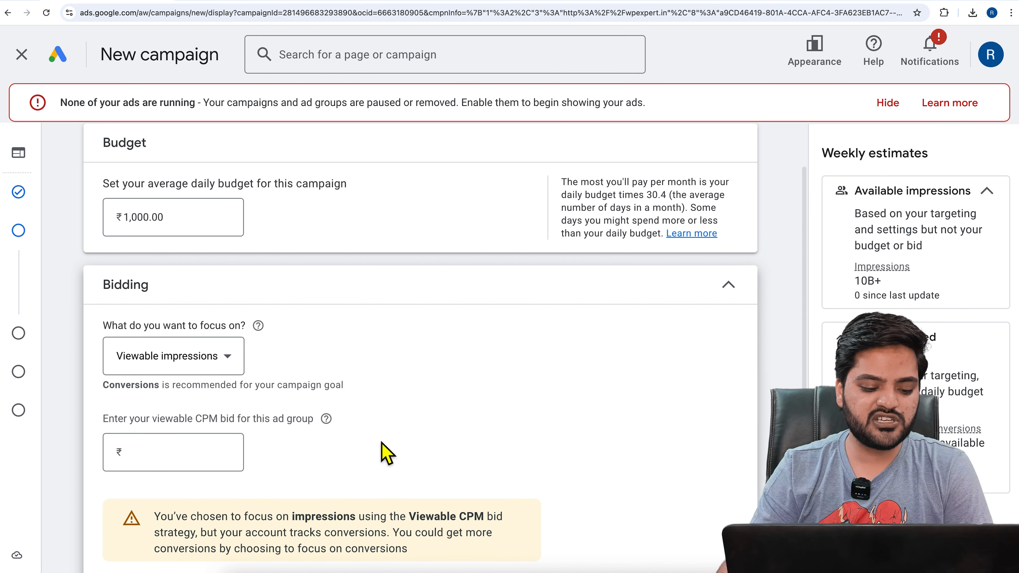
pyautogui.scroll(-3, 385, 452)
pyautogui.moveTo(197, 321); pyautogui.dragTo(209, 321)
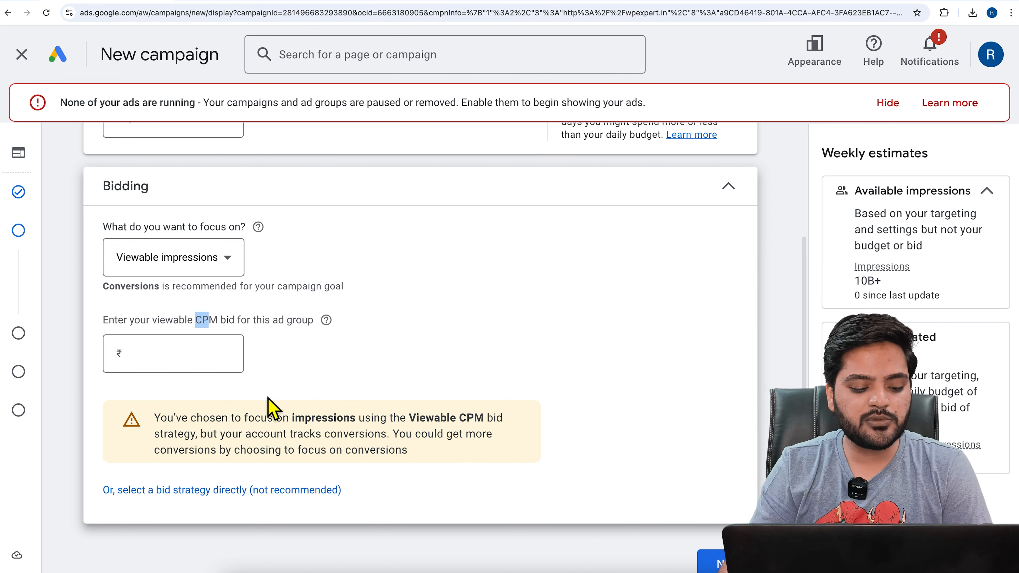
# - Switch to direct bid strategy selection, keep Viewable CPM, and set the ad group's viewable CPM bid to ₹20
pyautogui.click(204, 491)
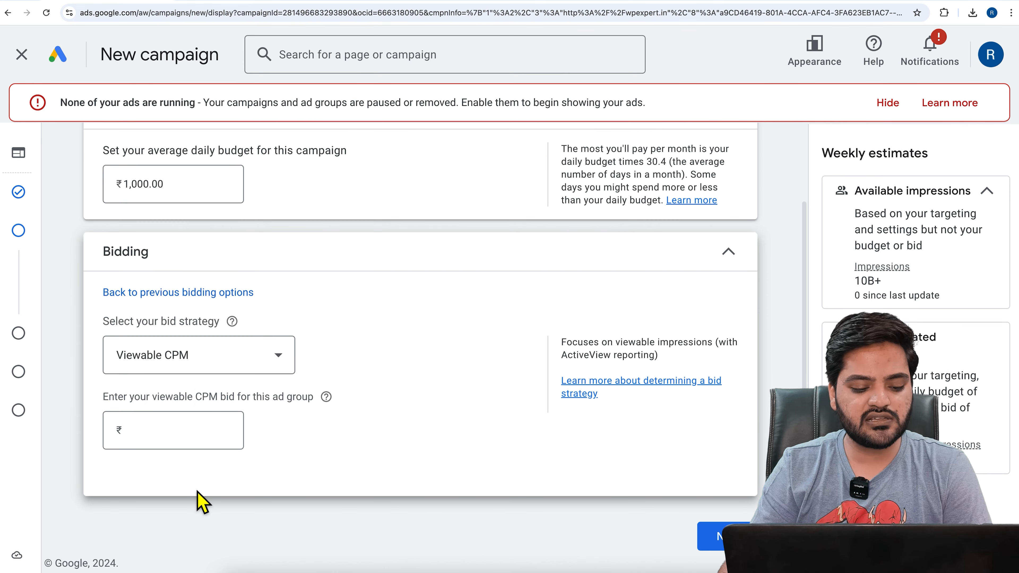
pyautogui.click(232, 352)
pyautogui.scroll(-1, 237, 233)
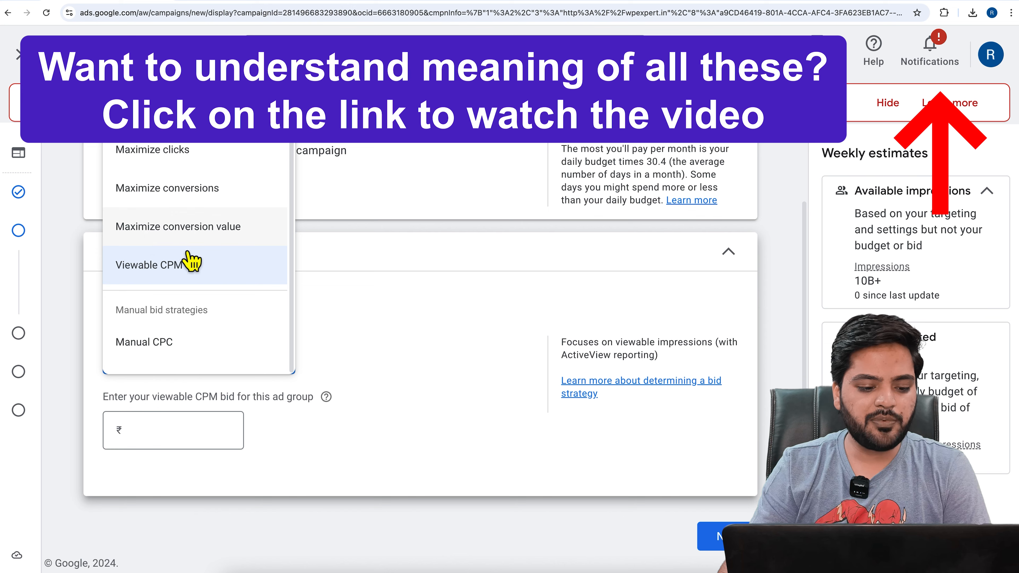
pyautogui.click(194, 271)
pyautogui.click(187, 435)
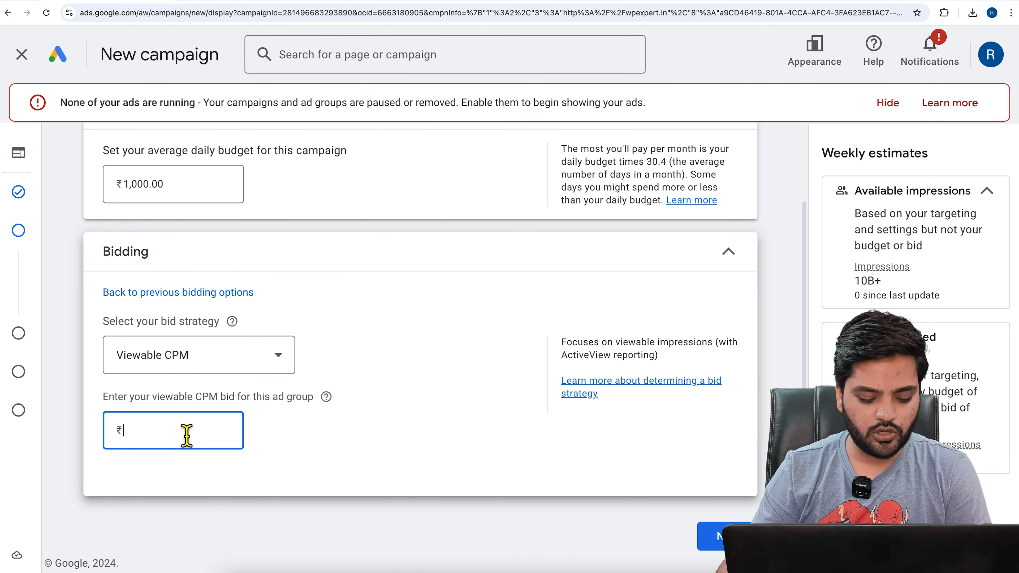
pyautogui.write('20')
pyautogui.click(360, 471)
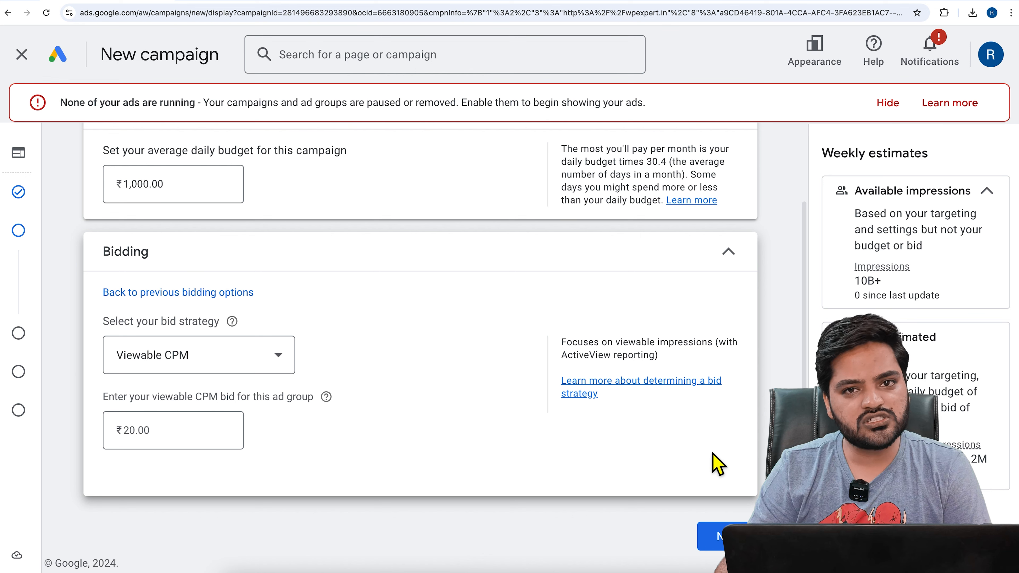
# - Continue to targeting, review the available targeting types, and proceed to ad creation with only optimized targeting
pyautogui.click(717, 553)
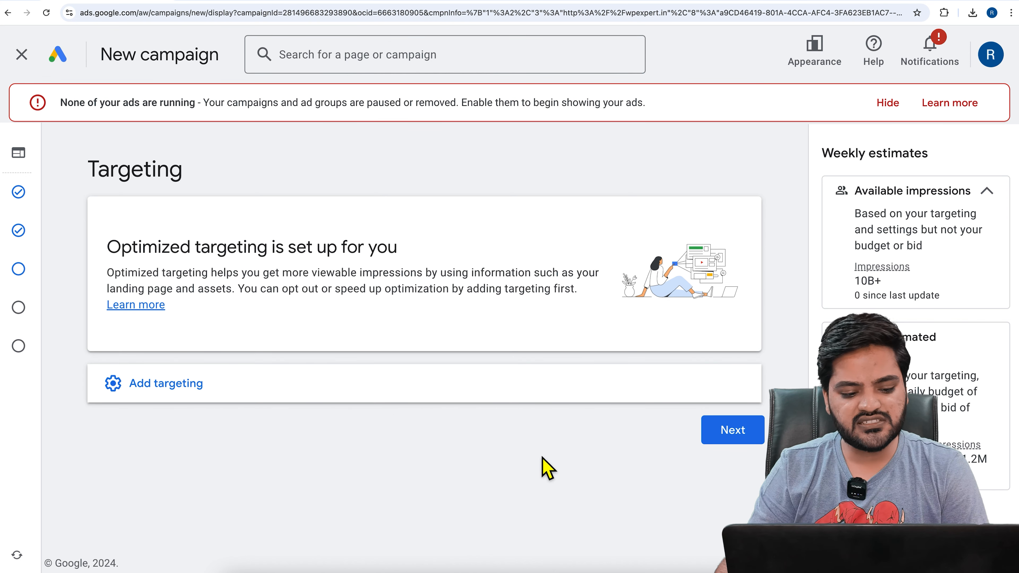
pyautogui.moveTo(91, 177); pyautogui.dragTo(204, 187)
pyautogui.moveTo(107, 247); pyautogui.dragTo(446, 260)
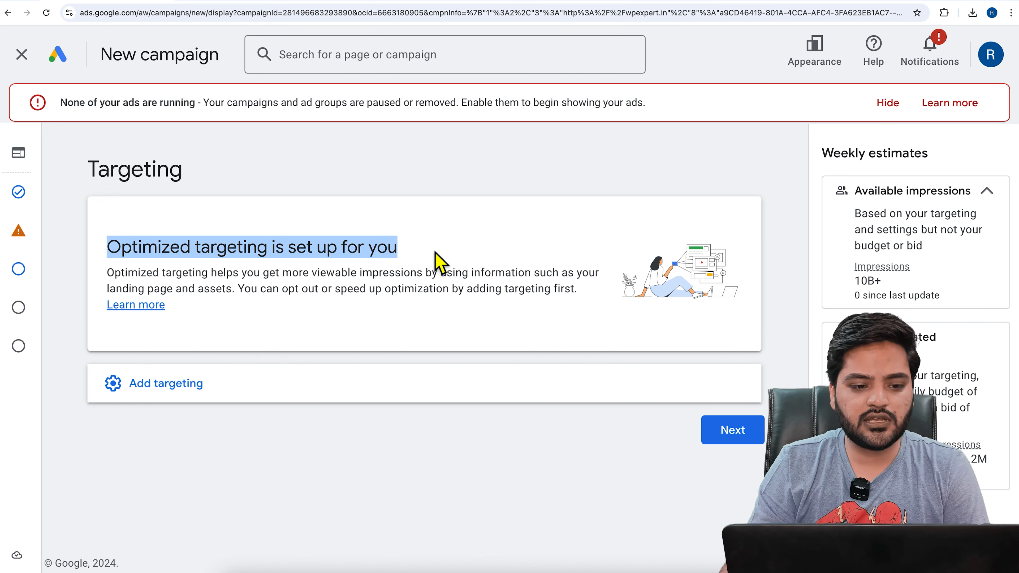
pyautogui.click(126, 384)
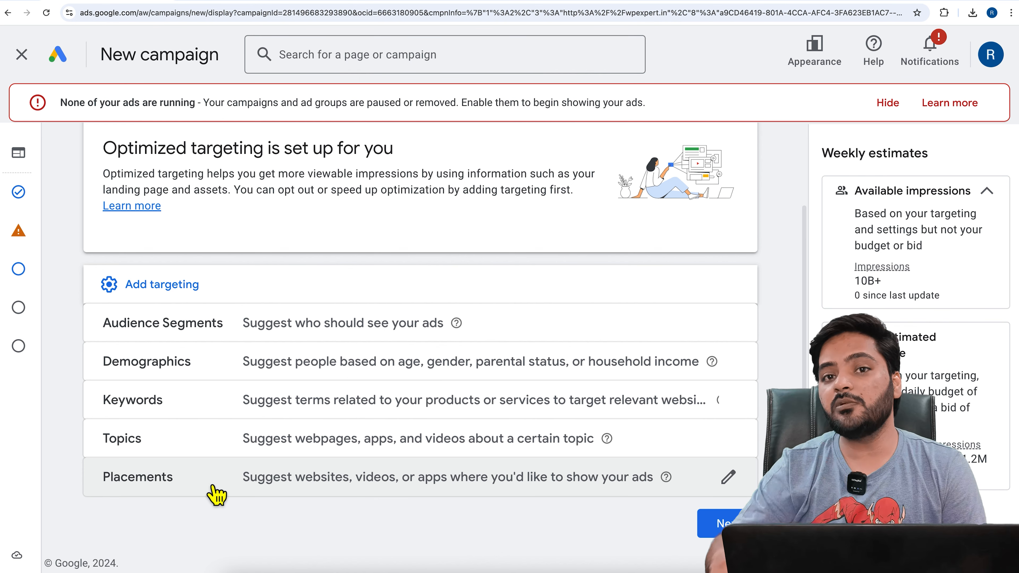
pyautogui.click(718, 523)
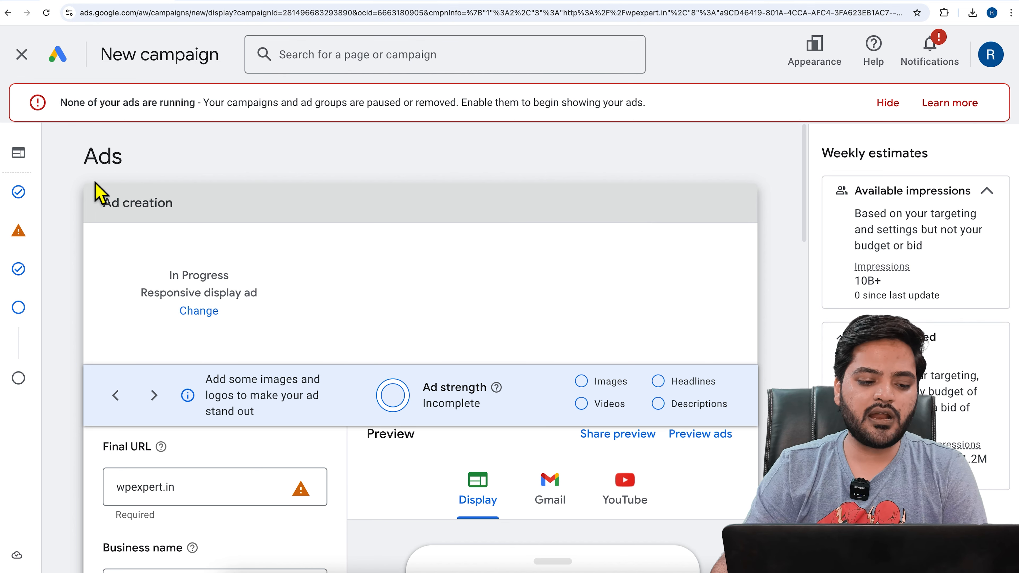
# - Change the ad being created from a responsive display ad to Upload display ads
pyautogui.moveTo(86, 160); pyautogui.dragTo(134, 176)
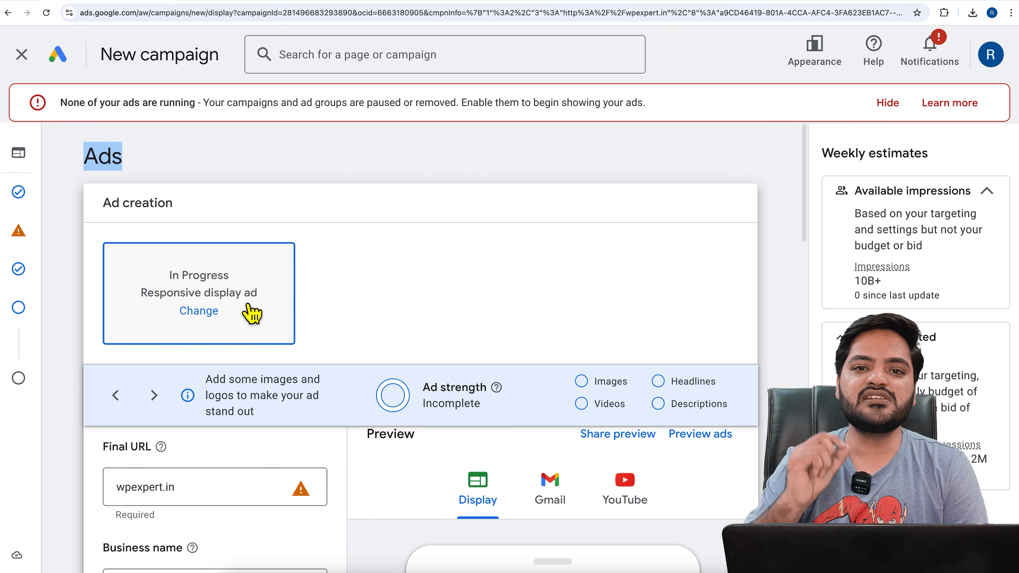
pyautogui.click(213, 324)
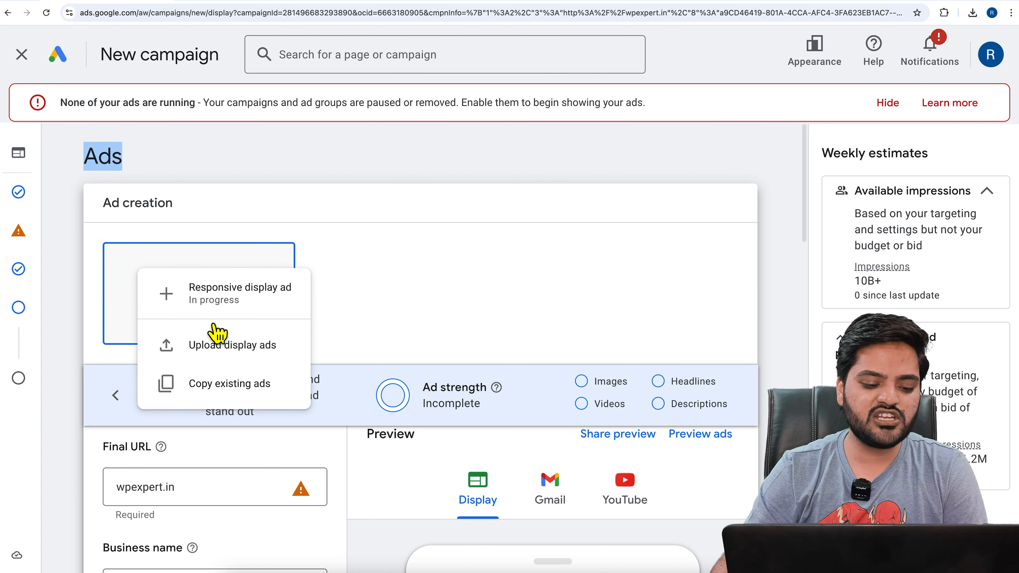
pyautogui.click(231, 357)
pyautogui.click(667, 332)
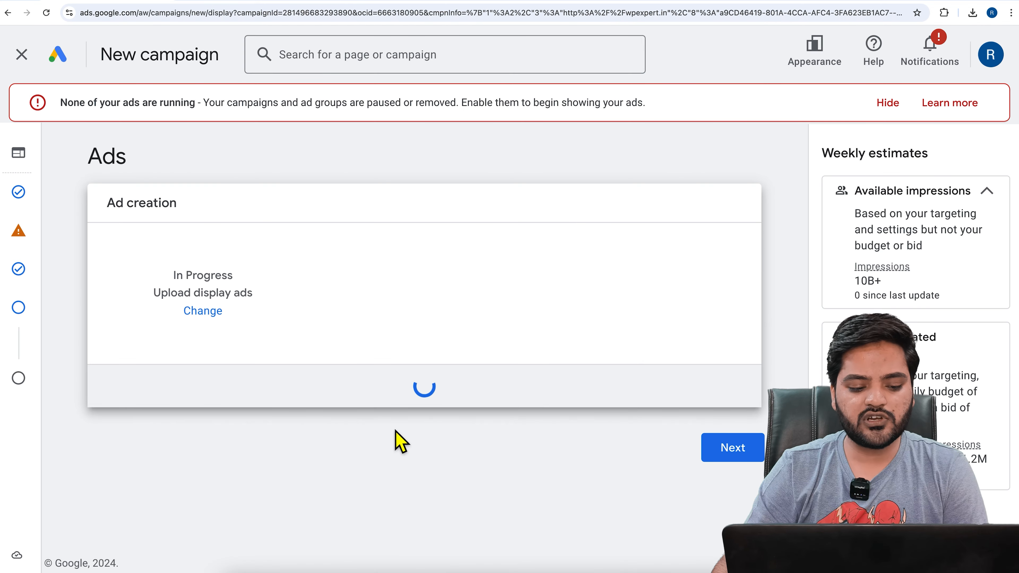
# - Upload the three Untitleddesign3 JPEGs and Untitled design (34) through (39) PNGs from Downloads as display ads
pyautogui.scroll(-3, 358, 363)
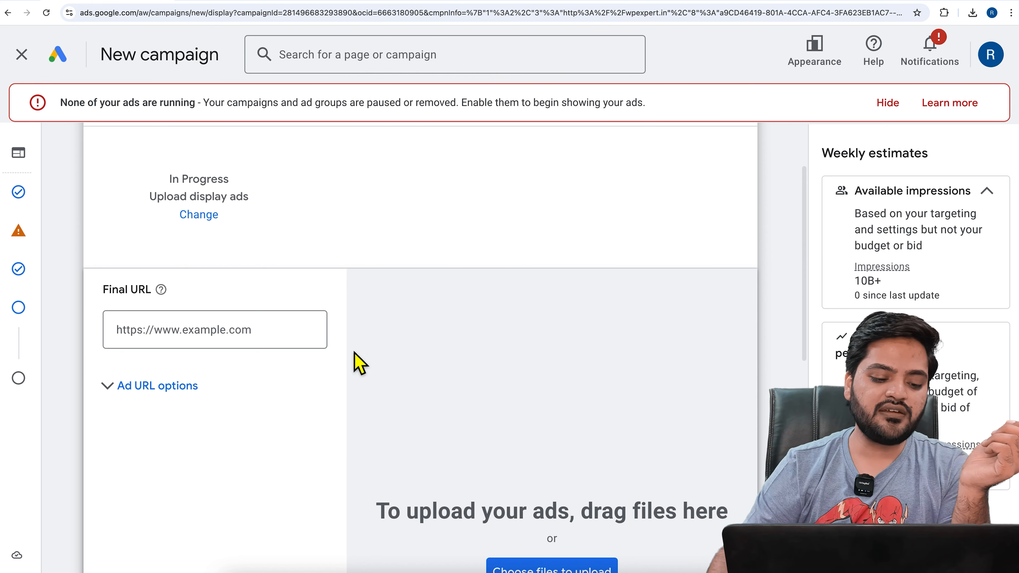
pyautogui.scroll(-3, 359, 364)
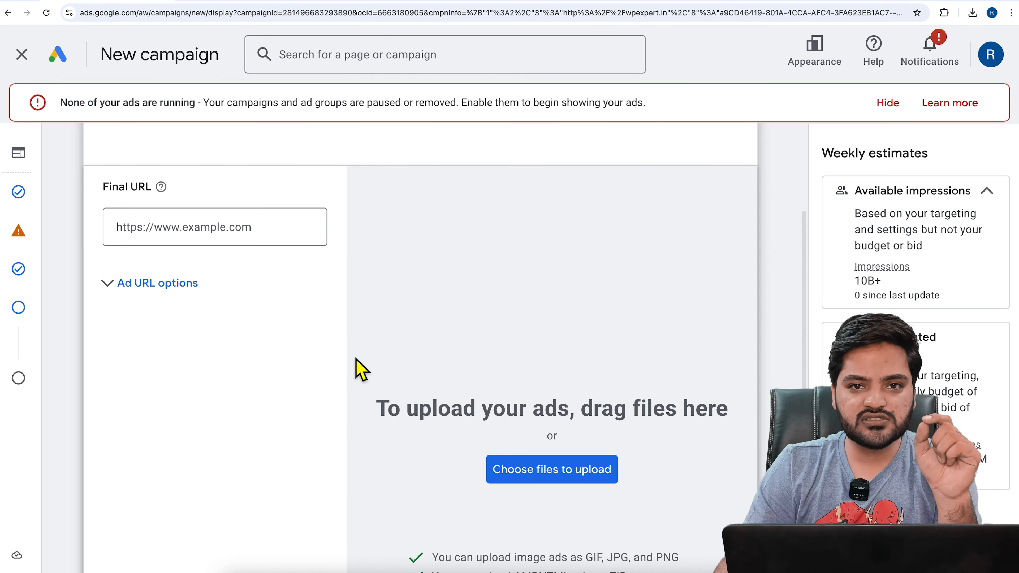
pyautogui.scroll(-2, 359, 369)
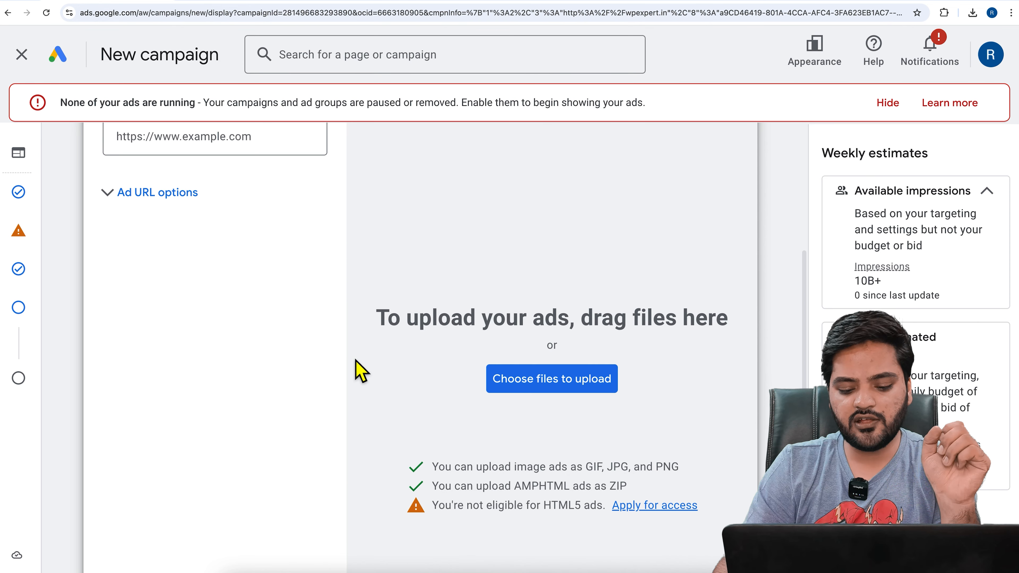
pyautogui.click(559, 386)
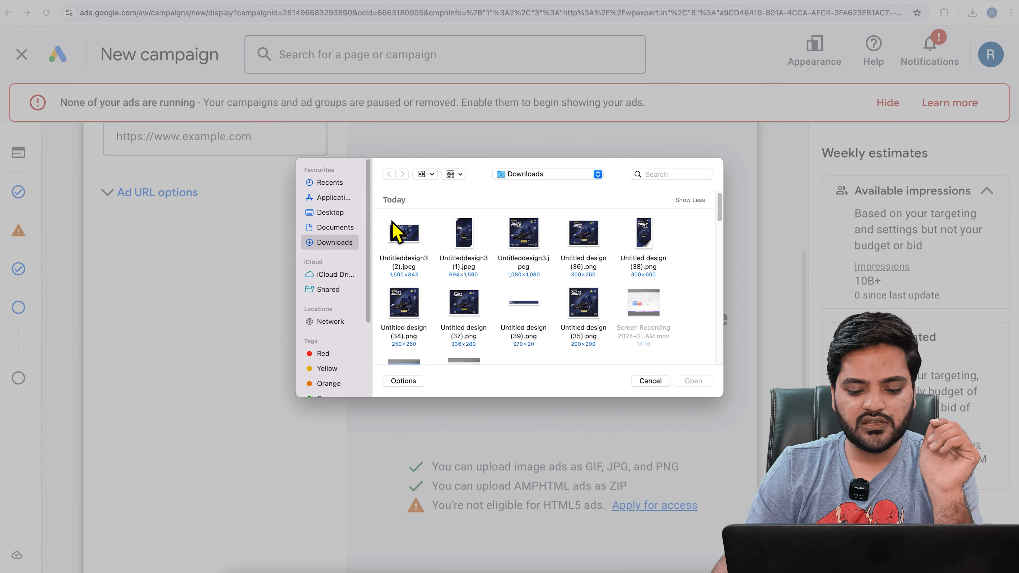
pyautogui.click(411, 267)
pyautogui.keyDown('super'); pyautogui.click(465, 273); pyautogui.keyUp('super')
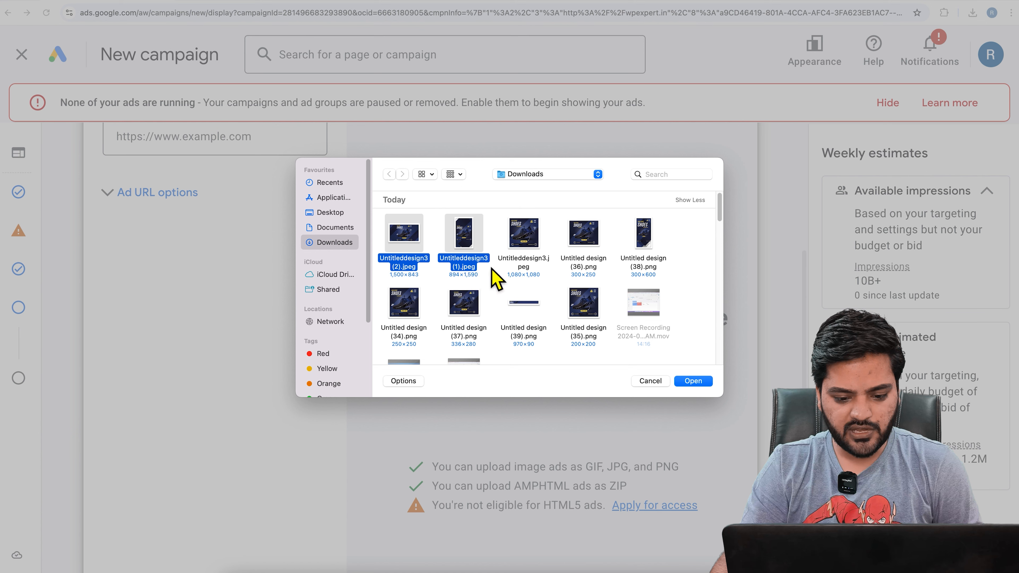
pyautogui.keyDown('super'); pyautogui.click(529, 267); pyautogui.keyUp('super')
pyautogui.keyDown('super'); pyautogui.click(599, 270); pyautogui.keyUp('super')
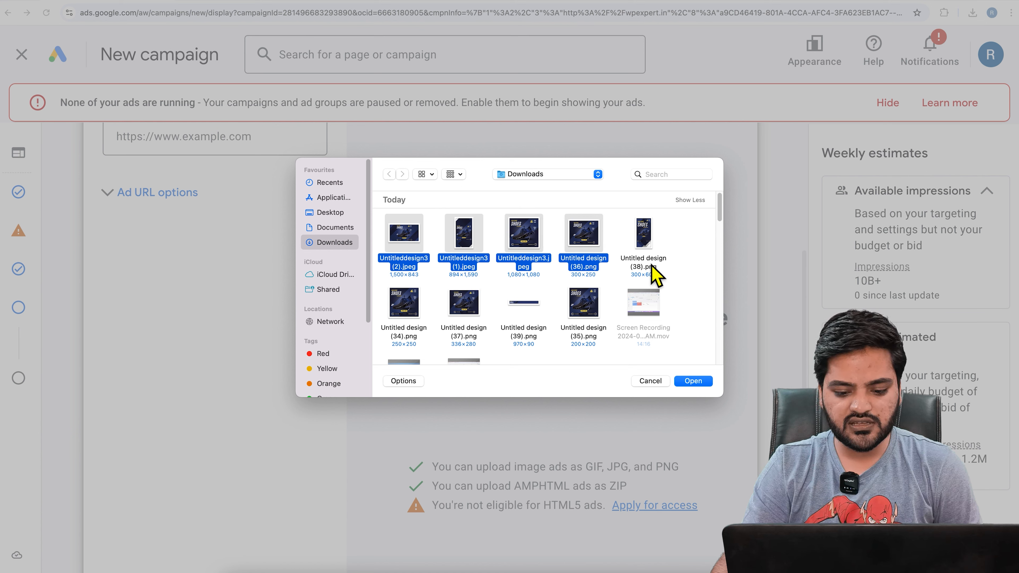
pyautogui.keyDown('super'); pyautogui.click(648, 263); pyautogui.keyUp('super')
pyautogui.keyDown('super'); pyautogui.click(405, 330); pyautogui.keyUp('super')
pyautogui.keyDown('super'); pyautogui.click(463, 342); pyautogui.keyUp('super')
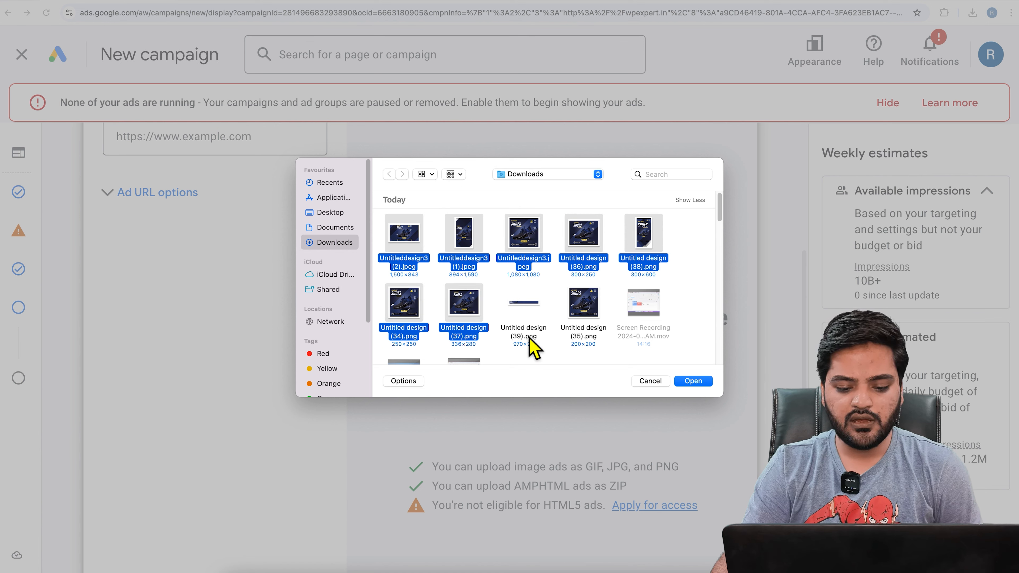
pyautogui.keyDown('super'); pyautogui.click(530, 341); pyautogui.keyUp('super')
pyautogui.keyDown('super'); pyautogui.click(593, 341); pyautogui.keyUp('super')
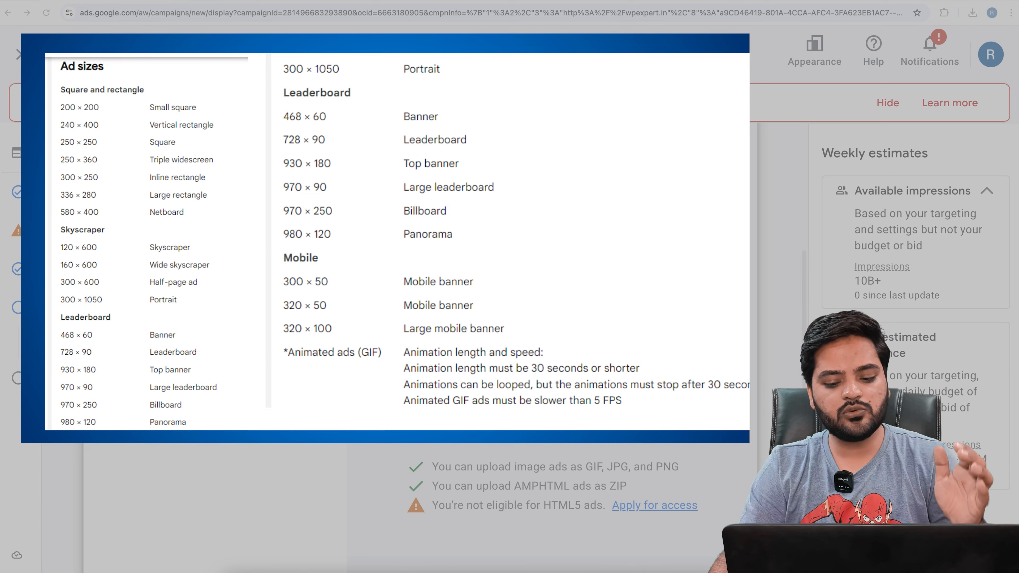
pyautogui.press('Return')
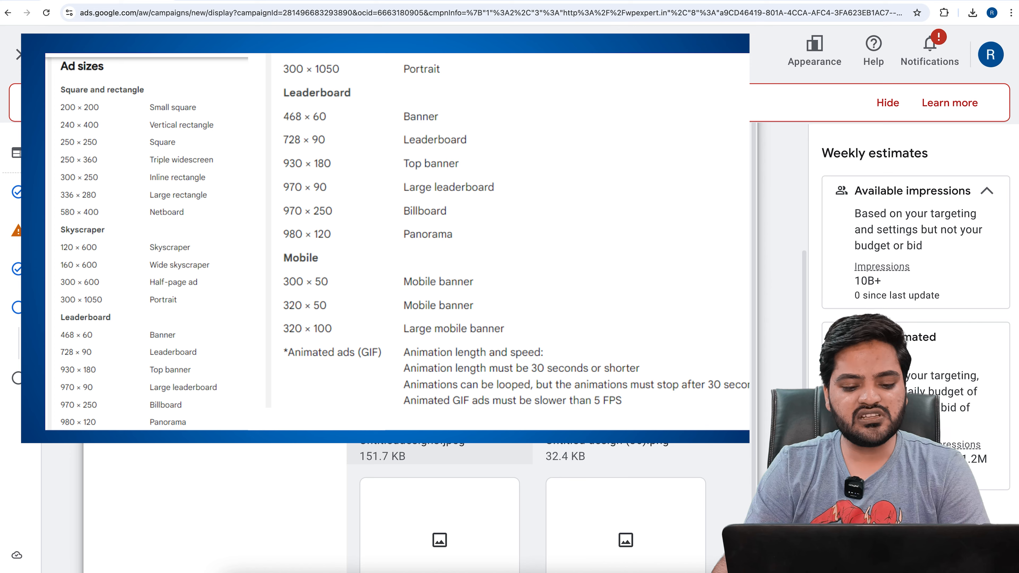
# - Examine the previews of the uploaded display ads and the upload report below them
pyautogui.scroll(-5, 742, 353)
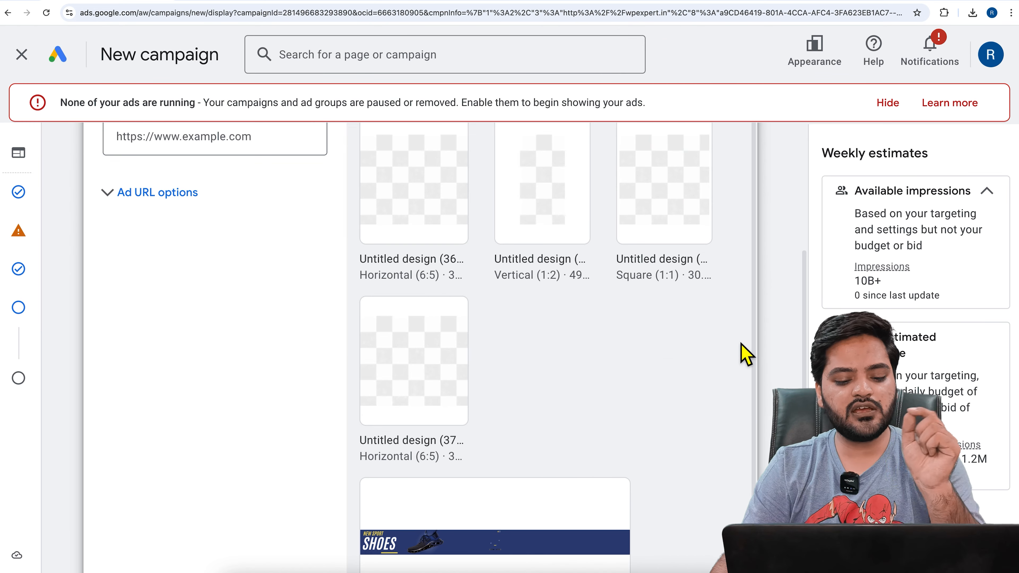
pyautogui.scroll(3, 743, 354)
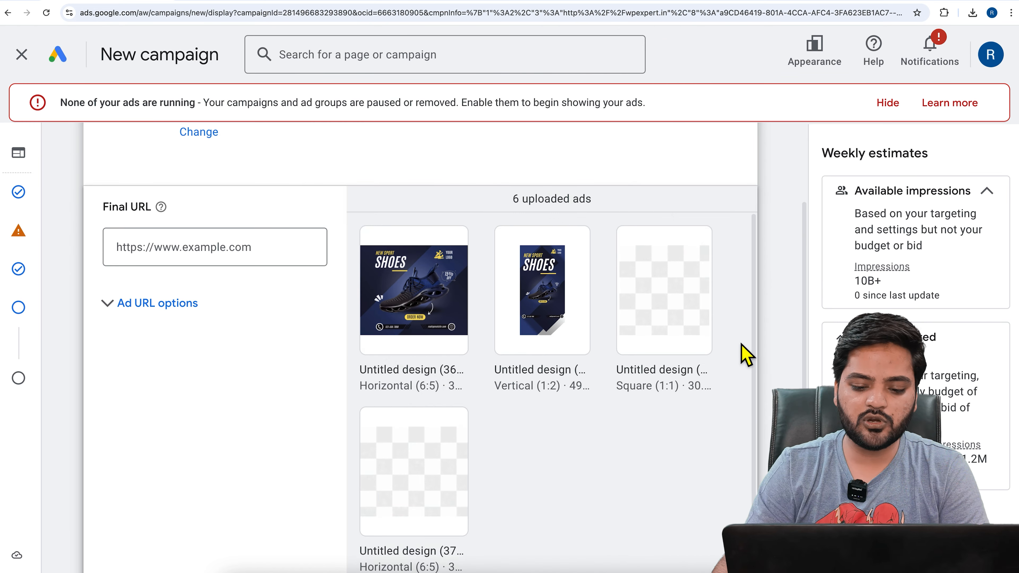
pyautogui.scroll(-1, 580, 323)
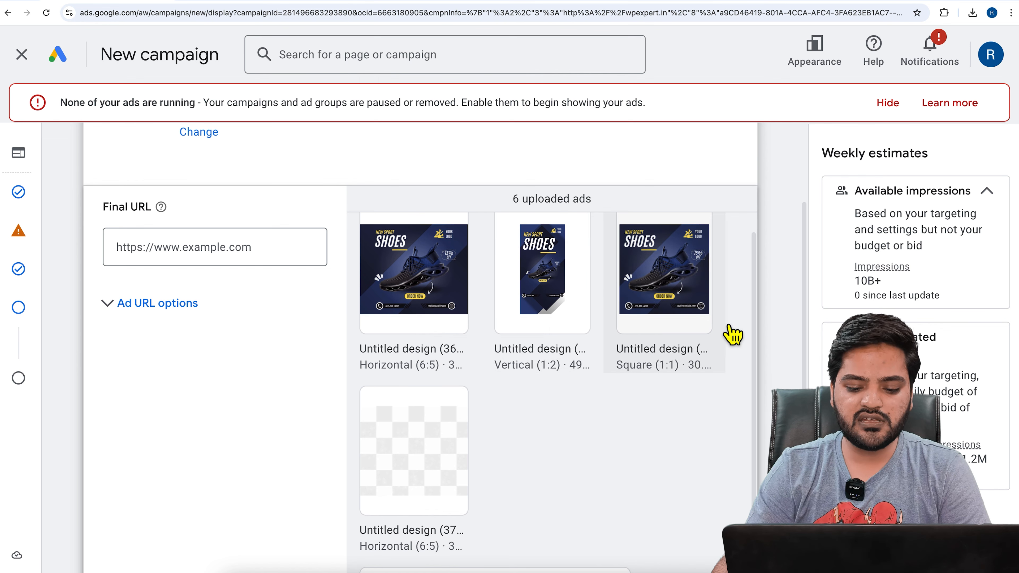
pyautogui.scroll(-3, 607, 317)
pyautogui.scroll(-10, 608, 319)
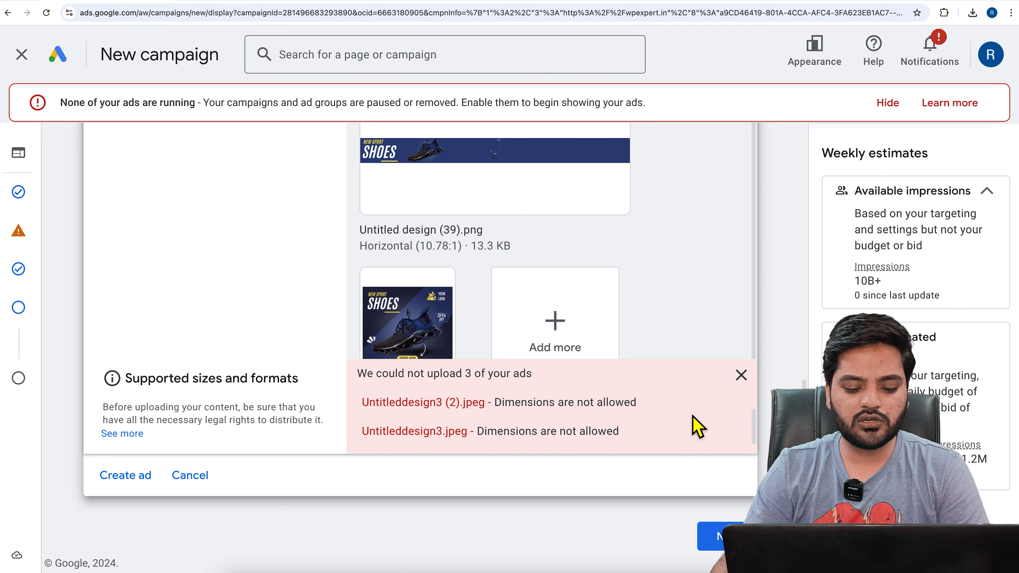
# - Dismiss the report of rejected uploads and look through the previews of the uploaded display ads
pyautogui.click(750, 381)
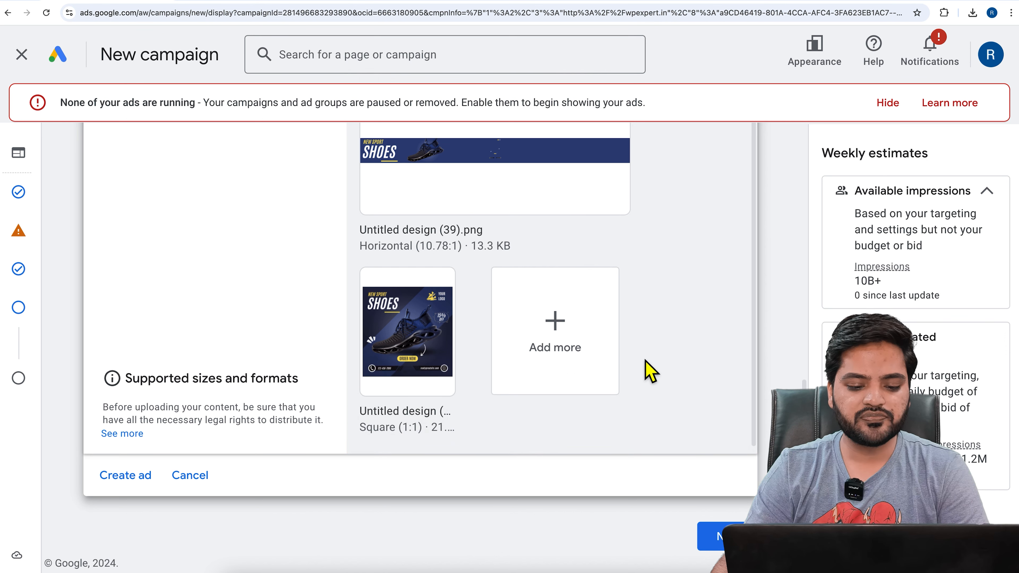
pyautogui.scroll(10, 648, 370)
pyautogui.scroll(4, 652, 371)
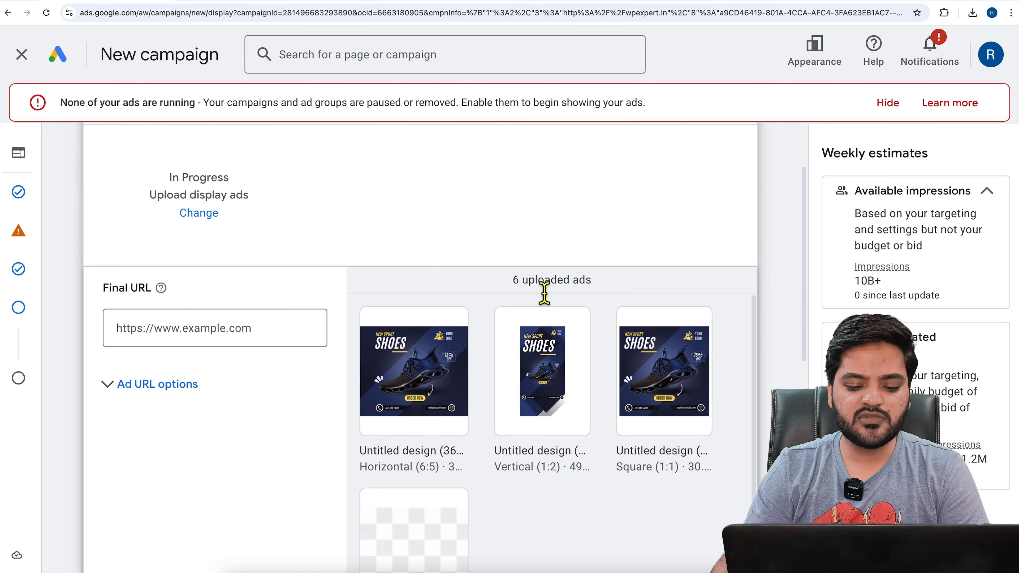
pyautogui.scroll(-7, 627, 398)
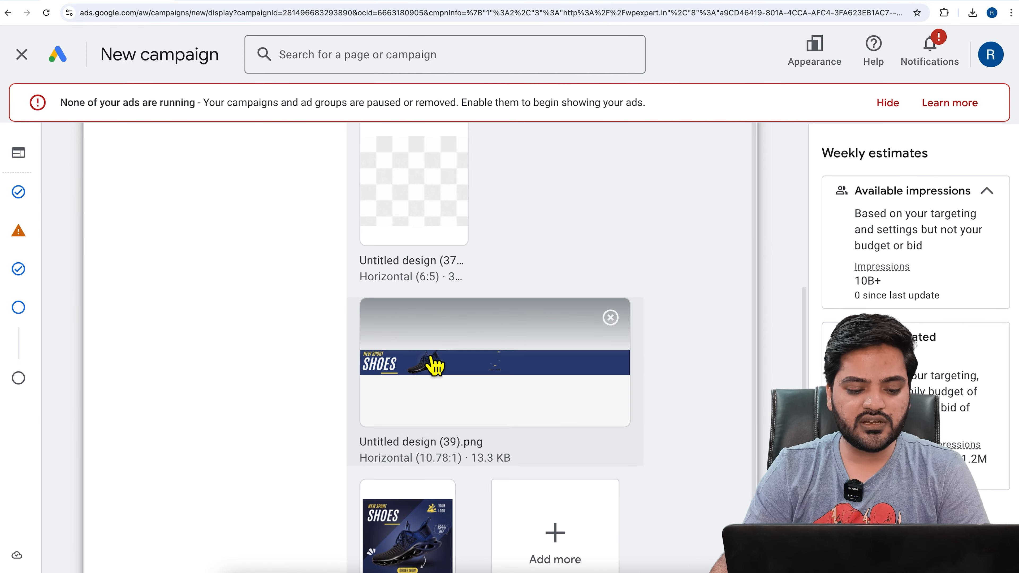
pyautogui.scroll(9, 239, 334)
pyautogui.click(214, 373)
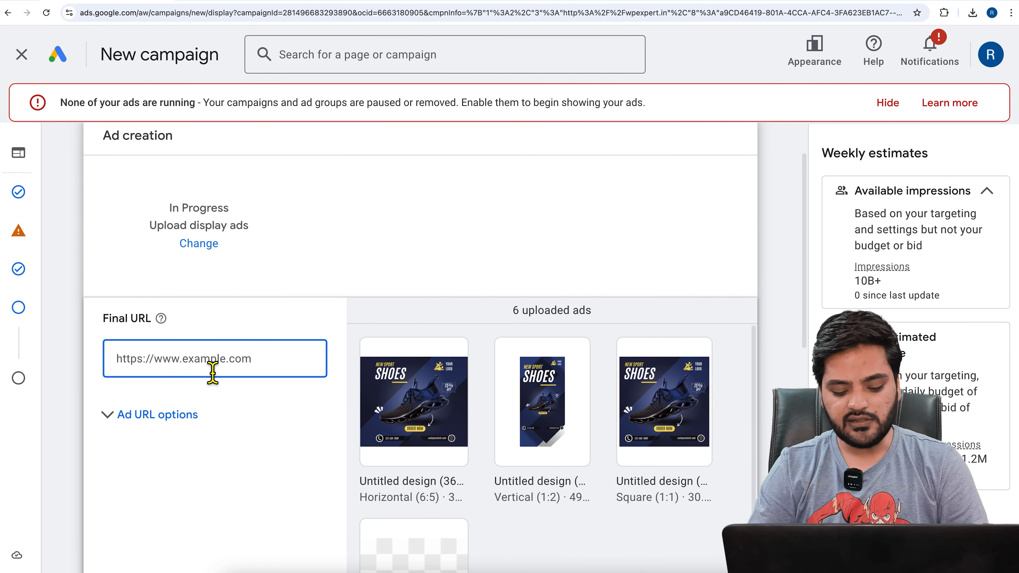
pyautogui.write('https')
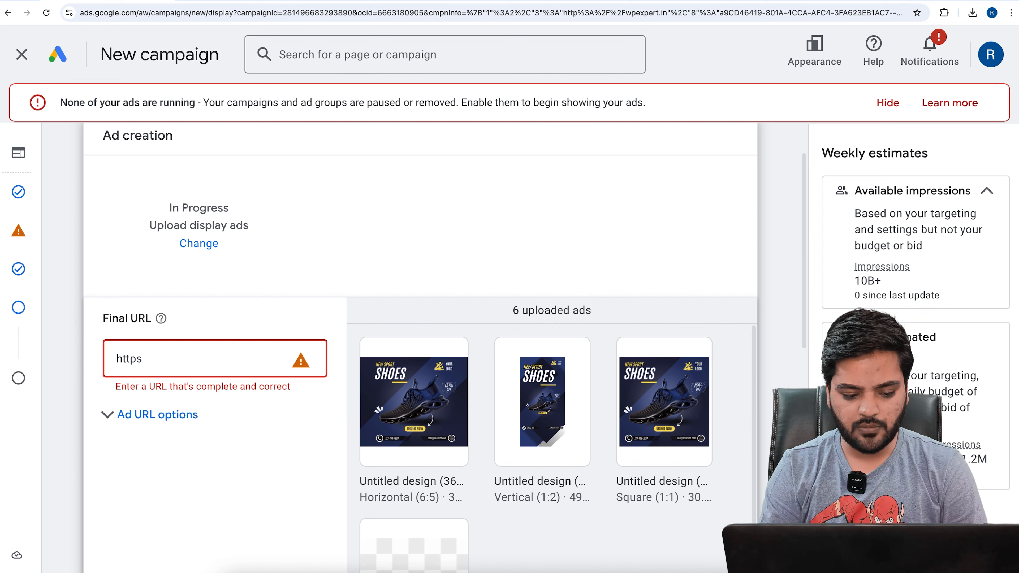
pyautogui.write('://wpe')
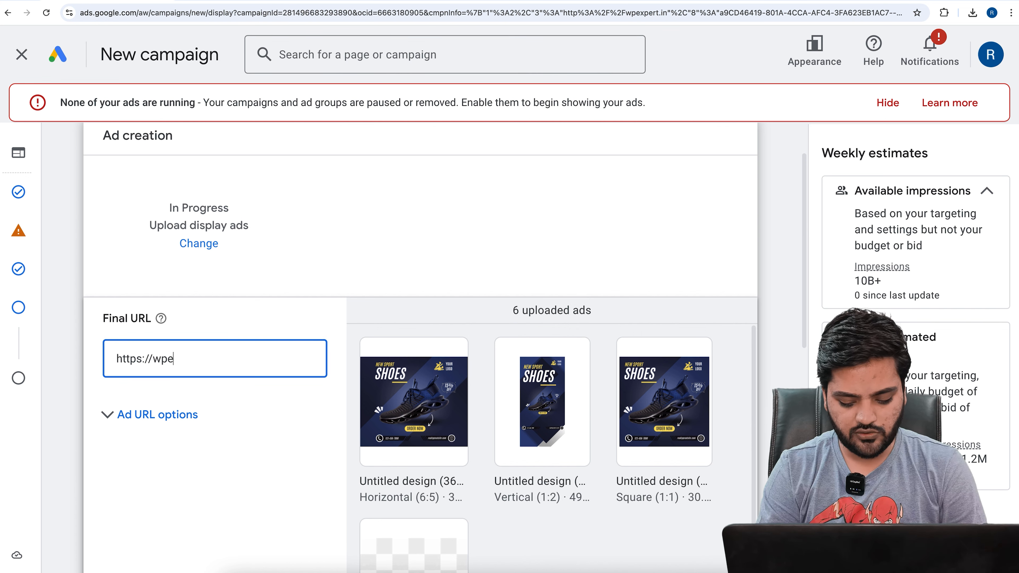
pyautogui.write('xpert.in')
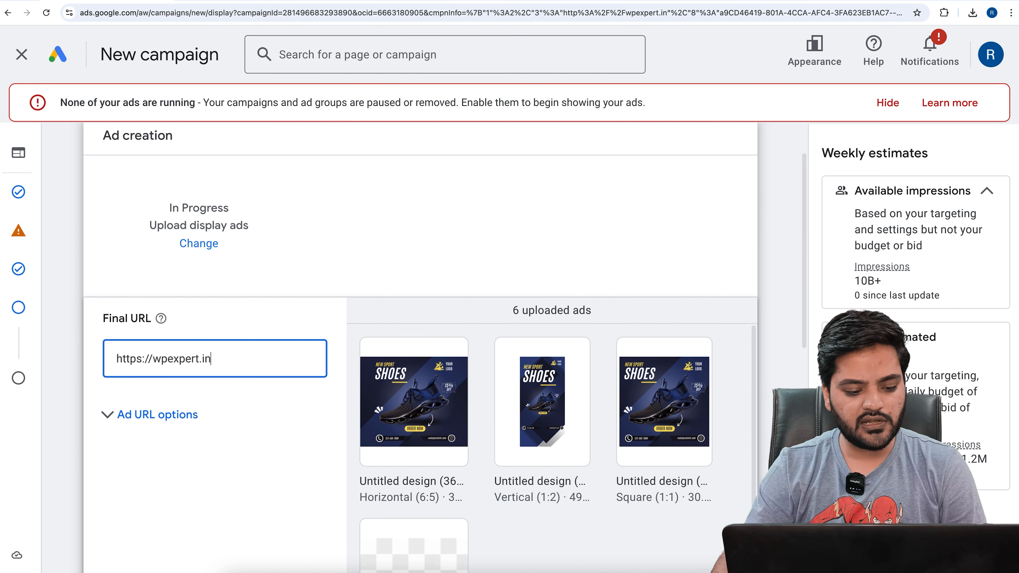
# - Expand the ad URL options, review them without entering anything, and proceed to the campaign review
pyautogui.click(164, 420)
pyautogui.scroll(-5, 277, 416)
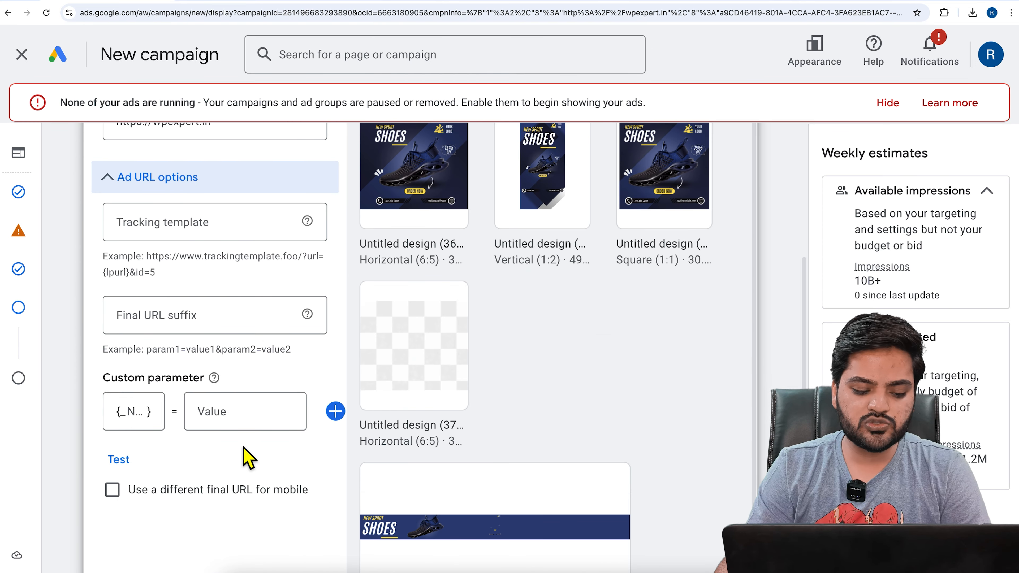
pyautogui.scroll(-1, 187, 484)
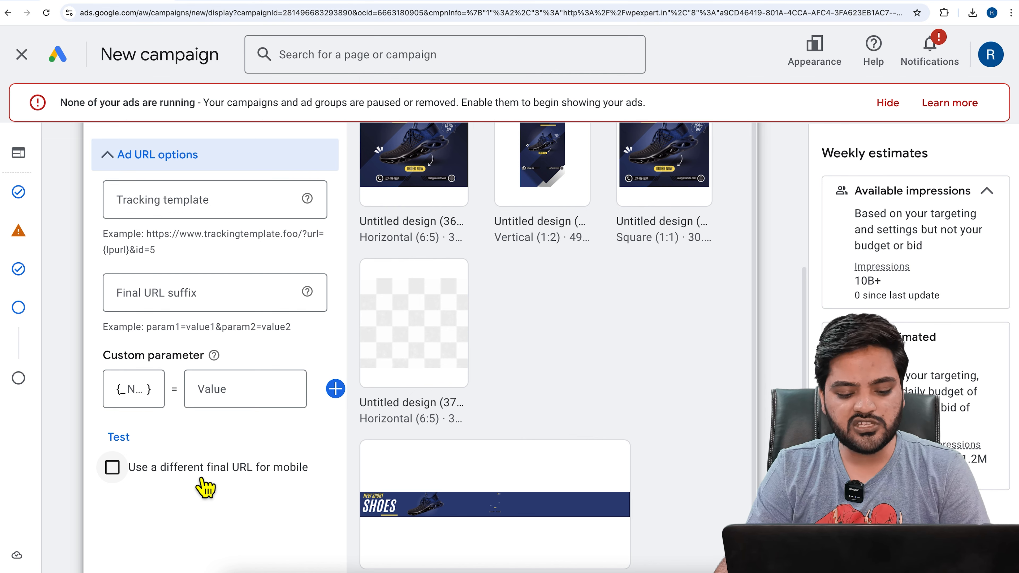
pyautogui.scroll(-8, 533, 421)
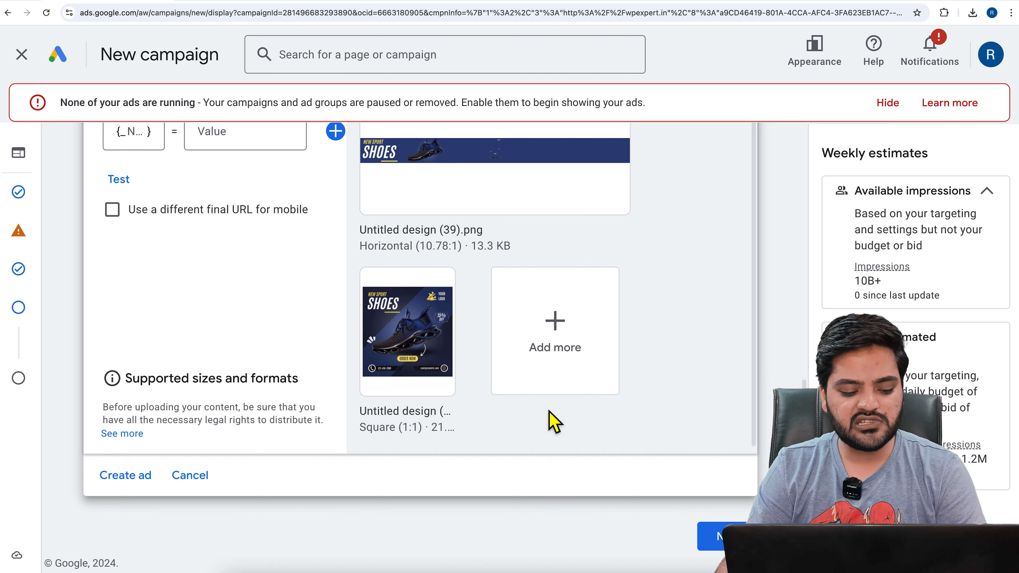
pyautogui.click(731, 537)
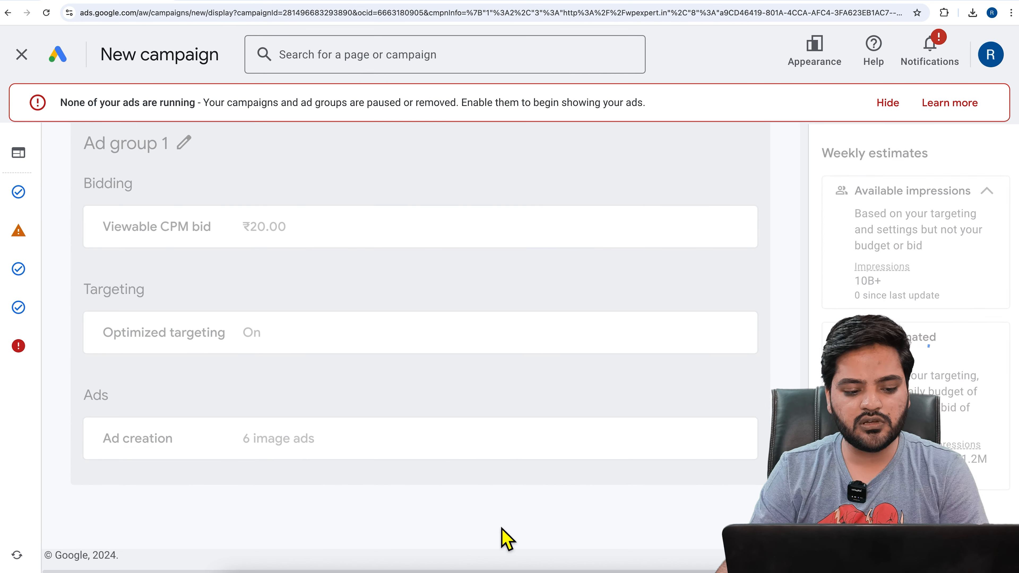